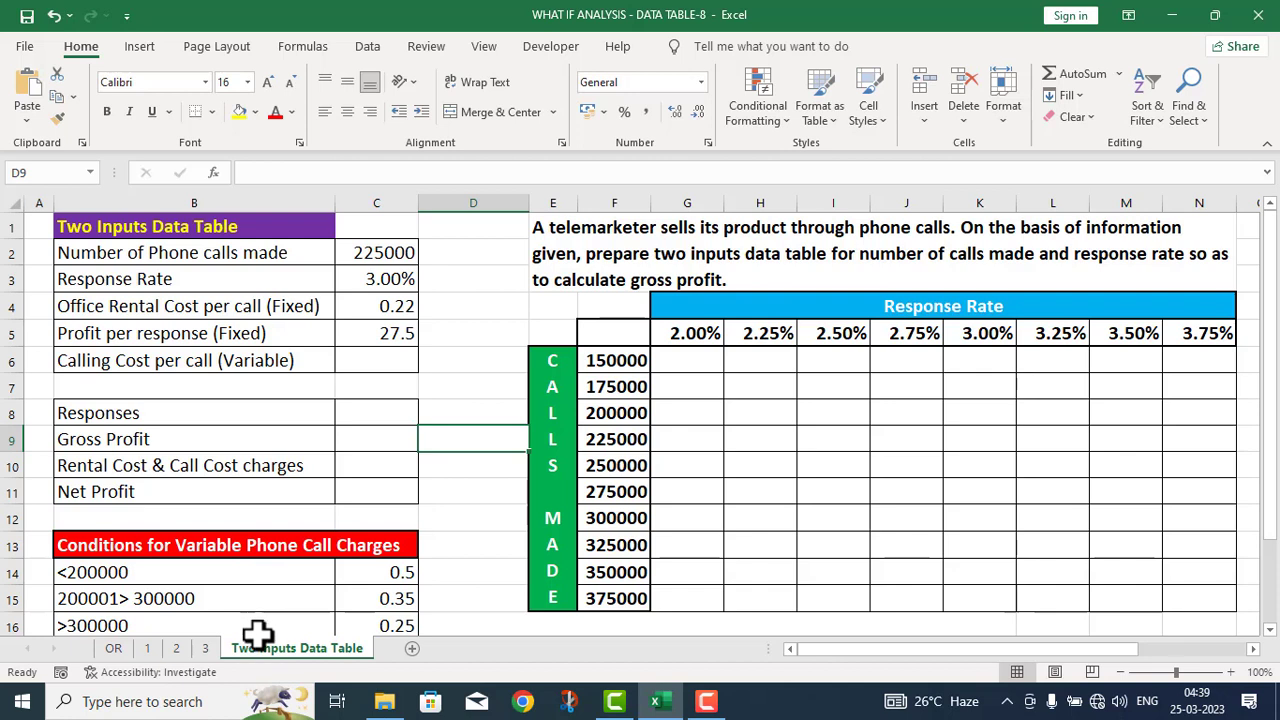
Start an IF formula in C6 for the calling cost per call that returns $C$14 when C2<200000
left_click(213, 572)
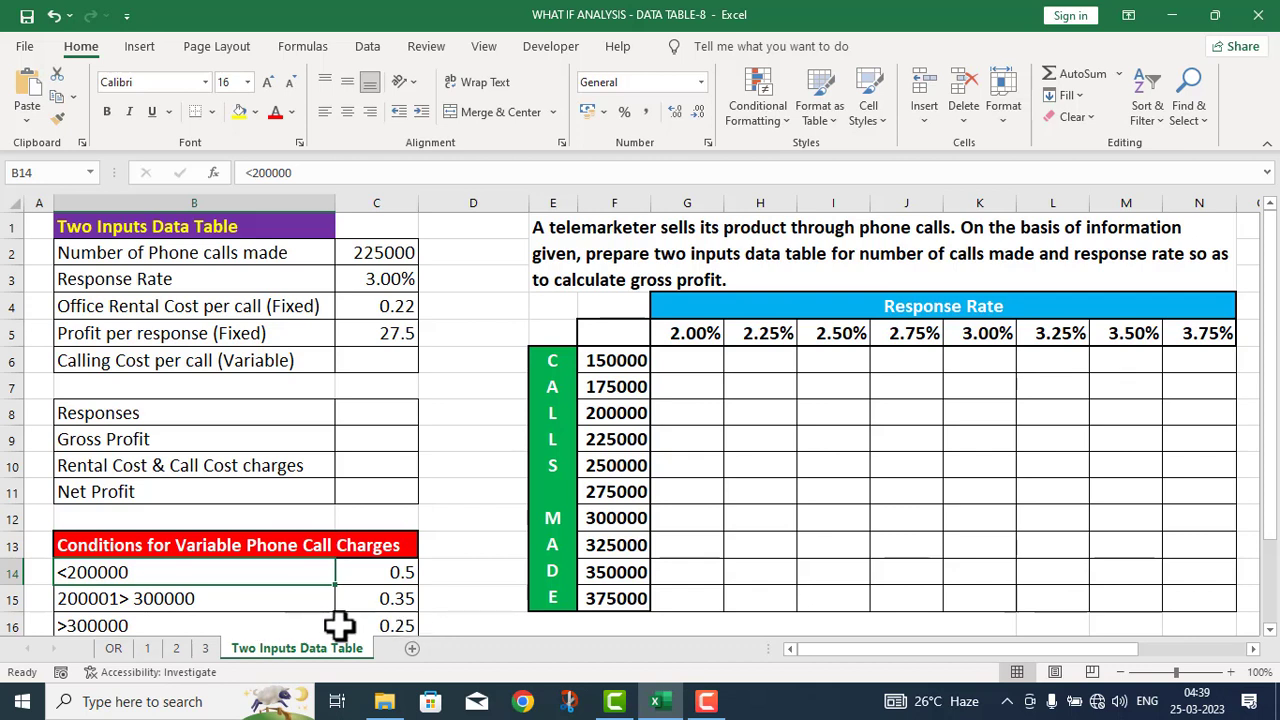
left_click(366, 357)
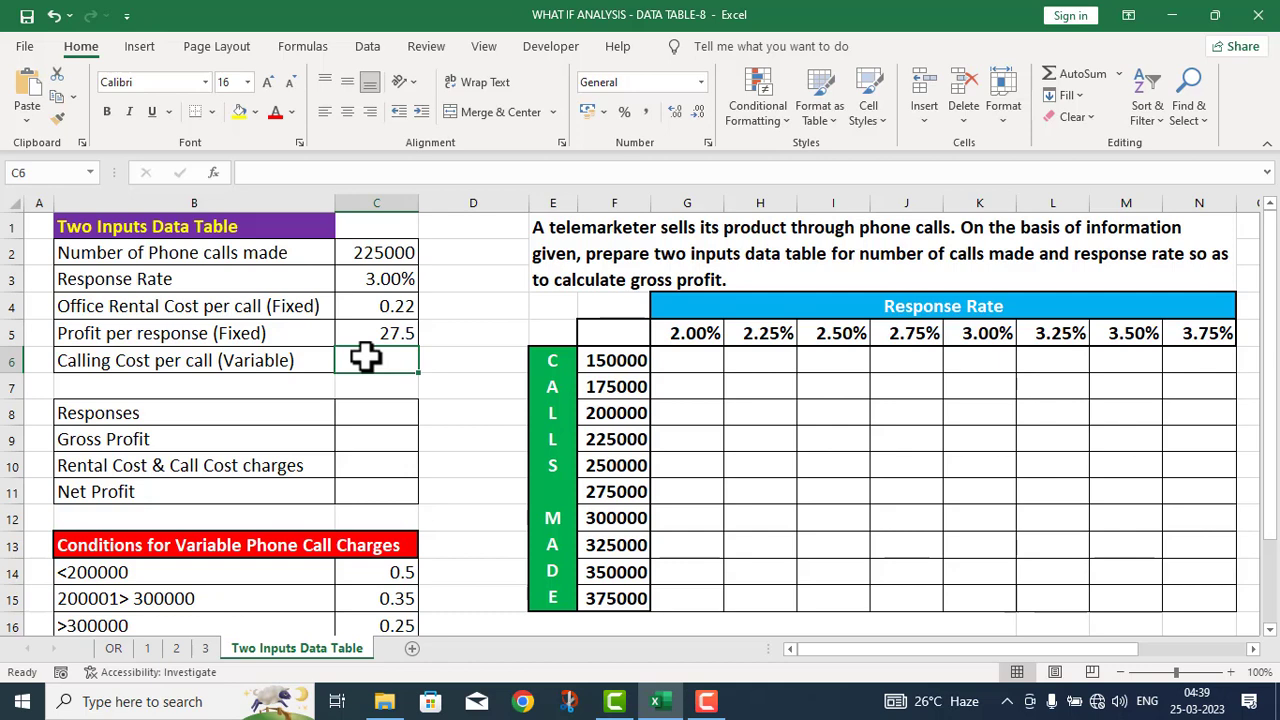
type("=IF(")
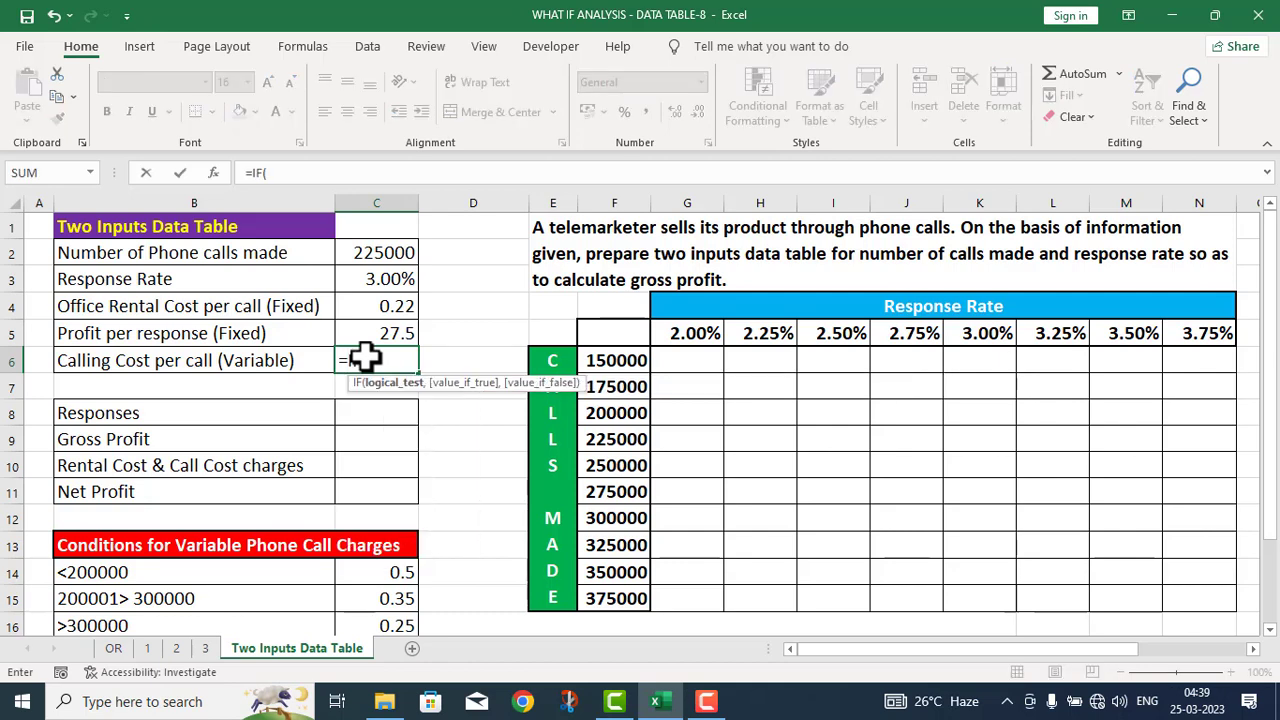
left_click(362, 252)
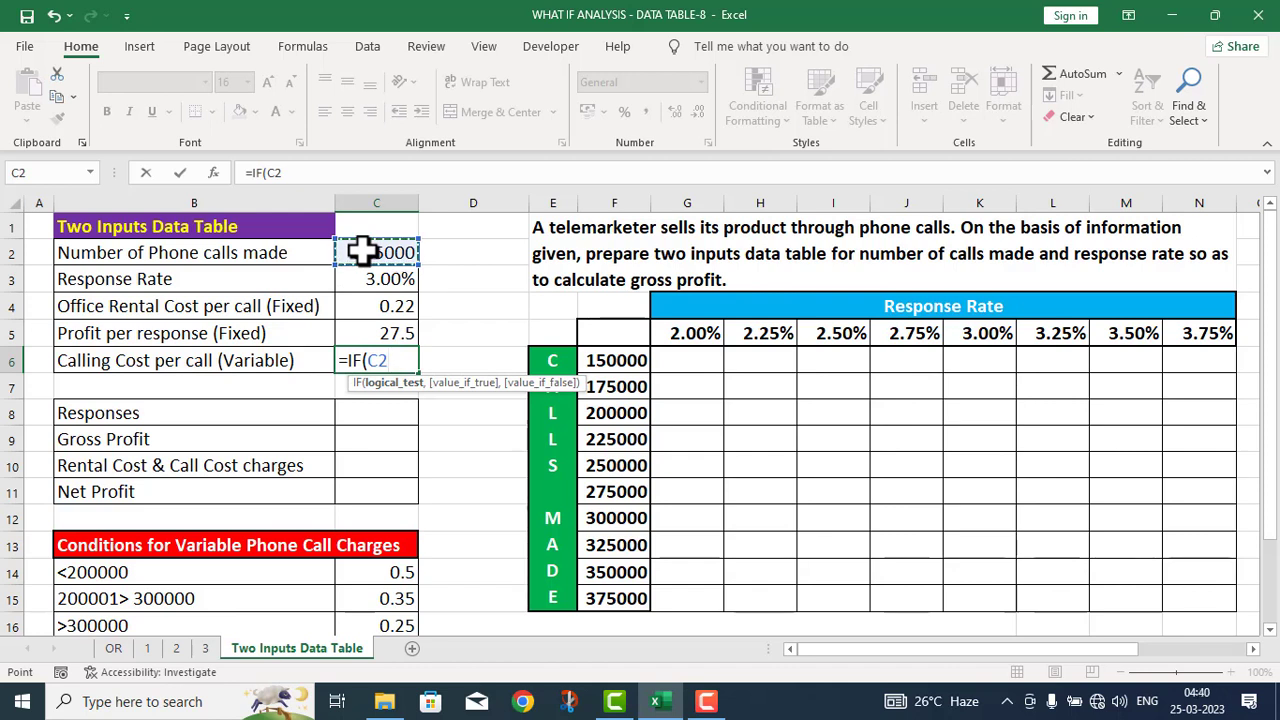
key("shift")
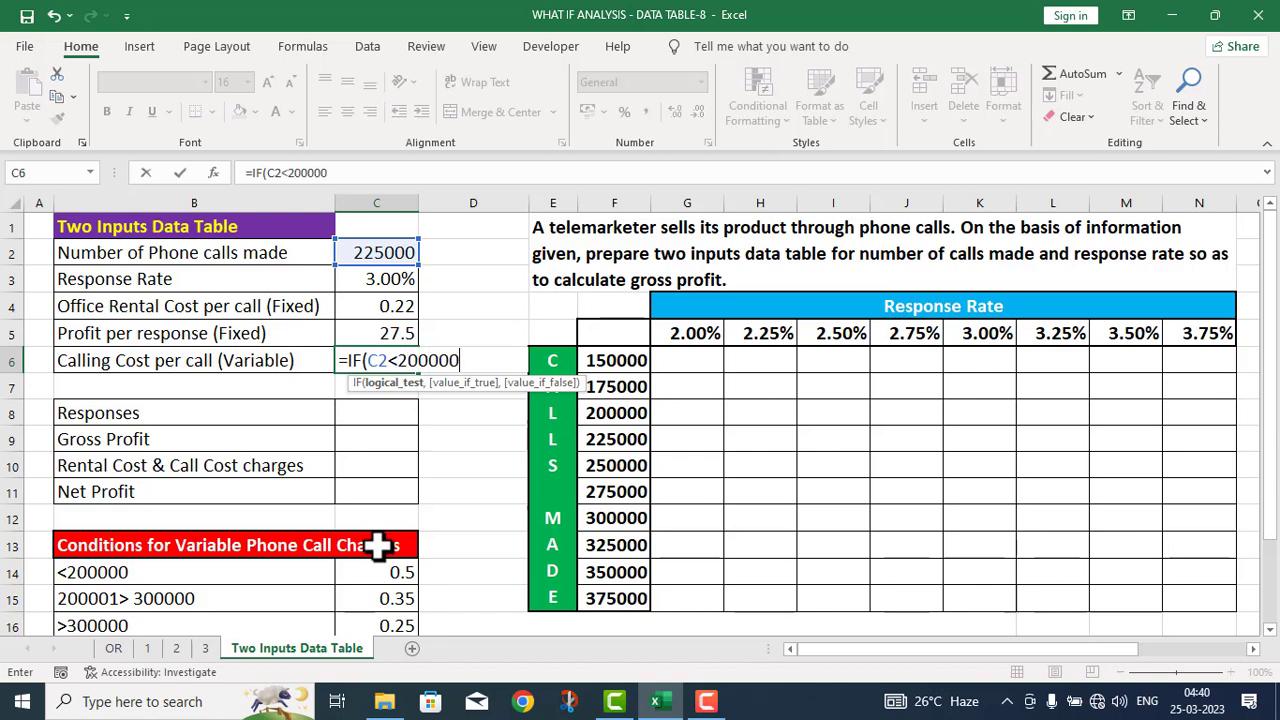
type(",")
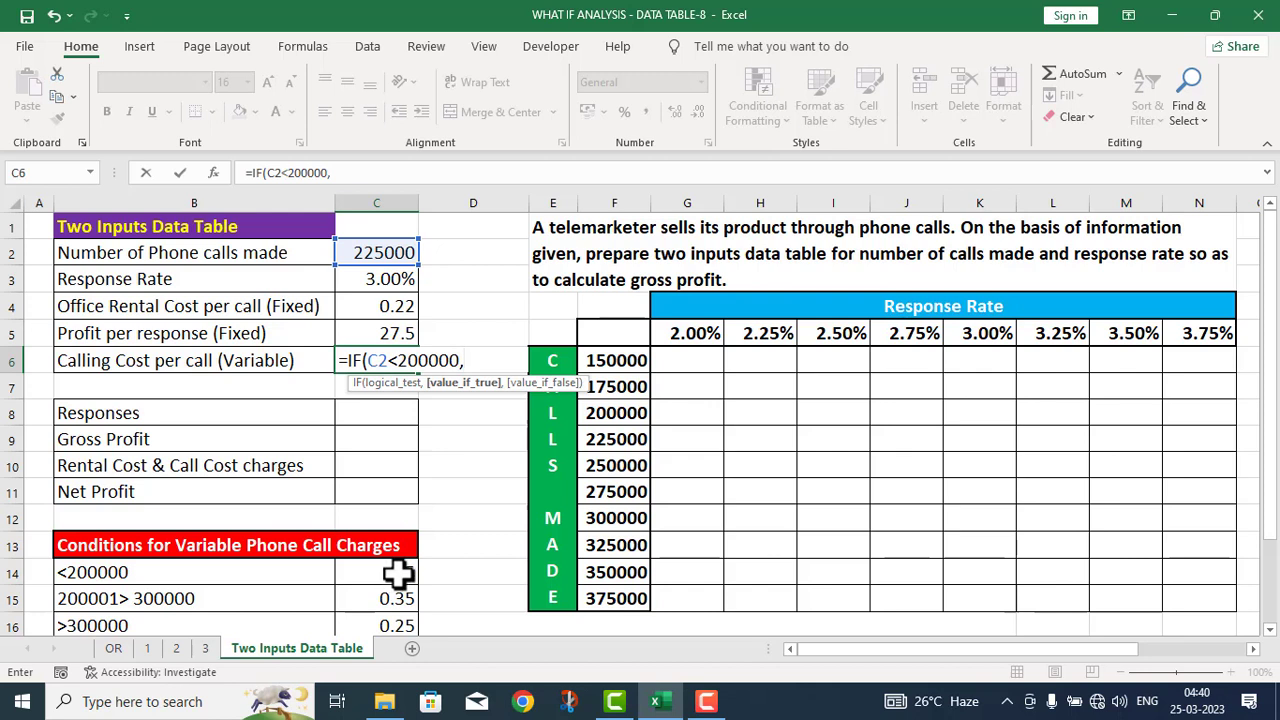
left_click(388, 573)
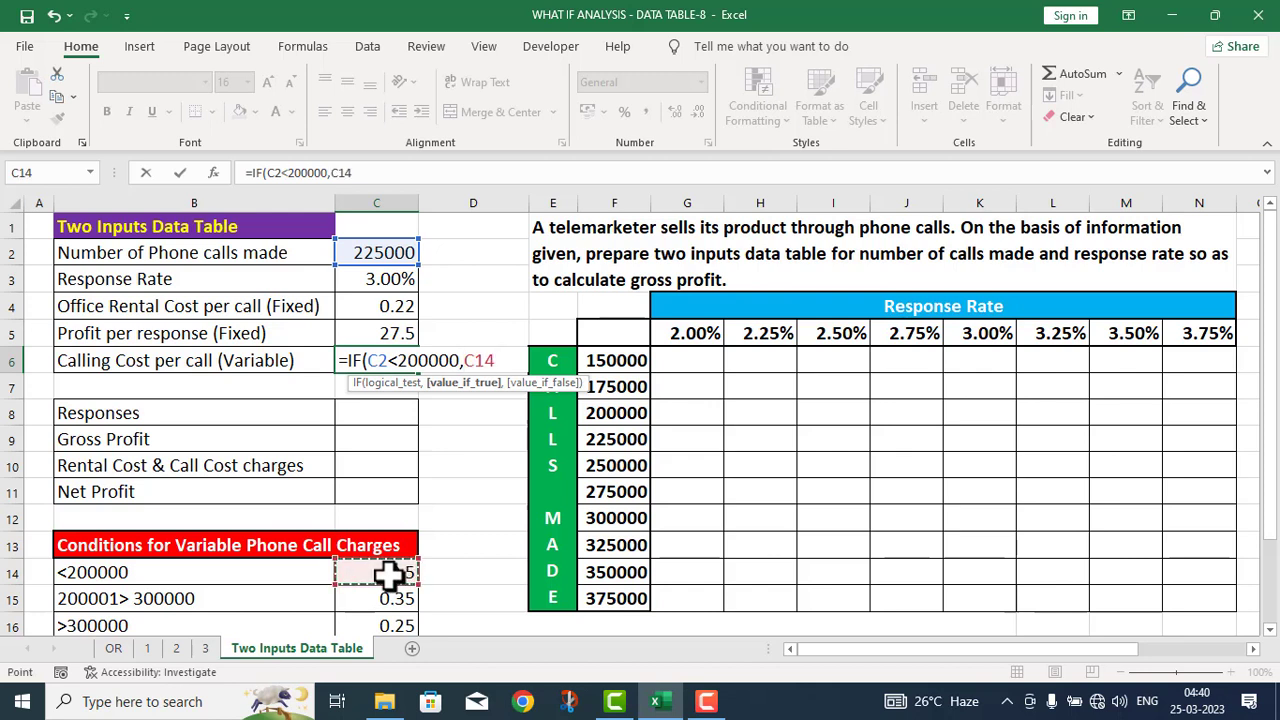
key("F4")
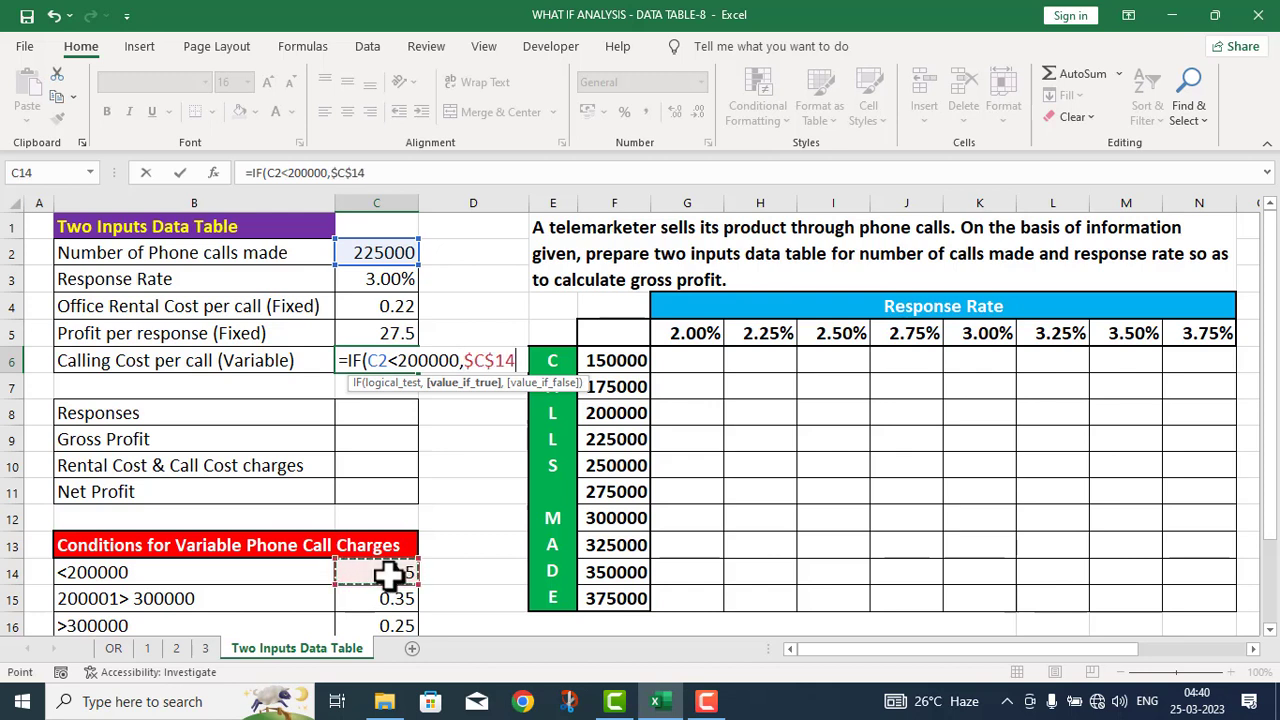
Complete the C6 formula with a nested IF(C2<300000,$C$15,$C$16) as the value if false
type(",IF")
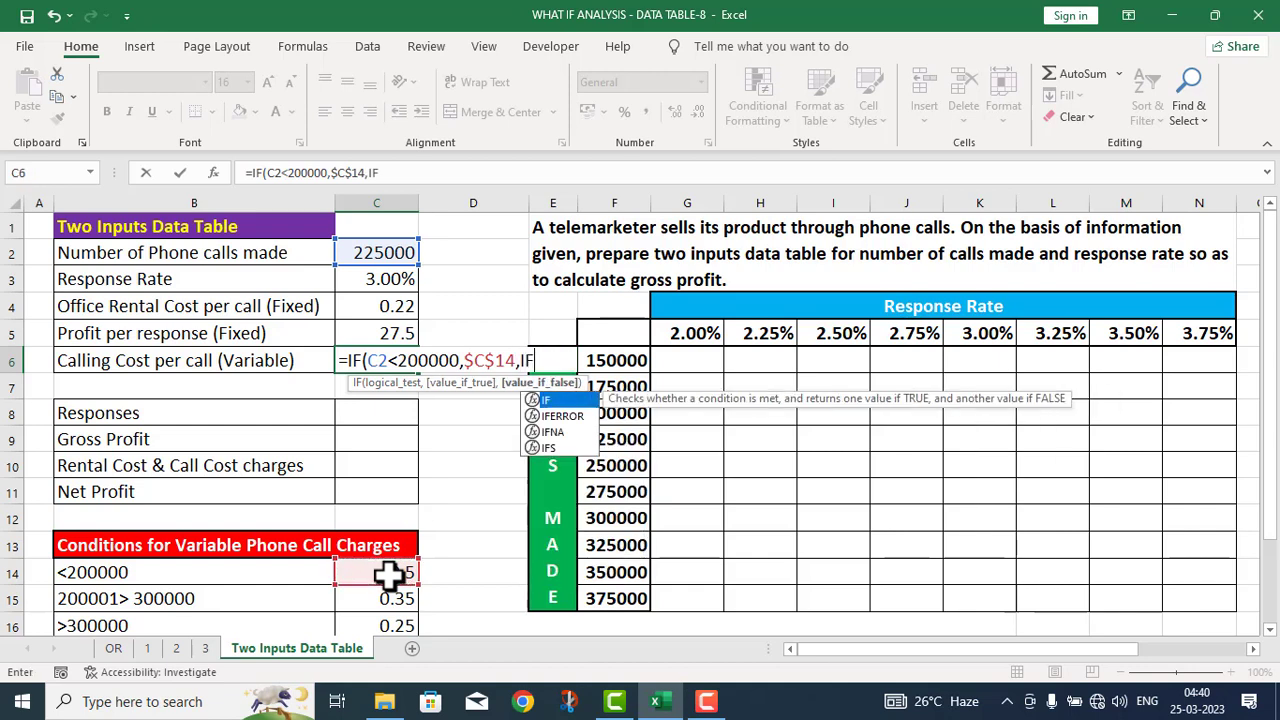
type("(")
left_click(386, 252)
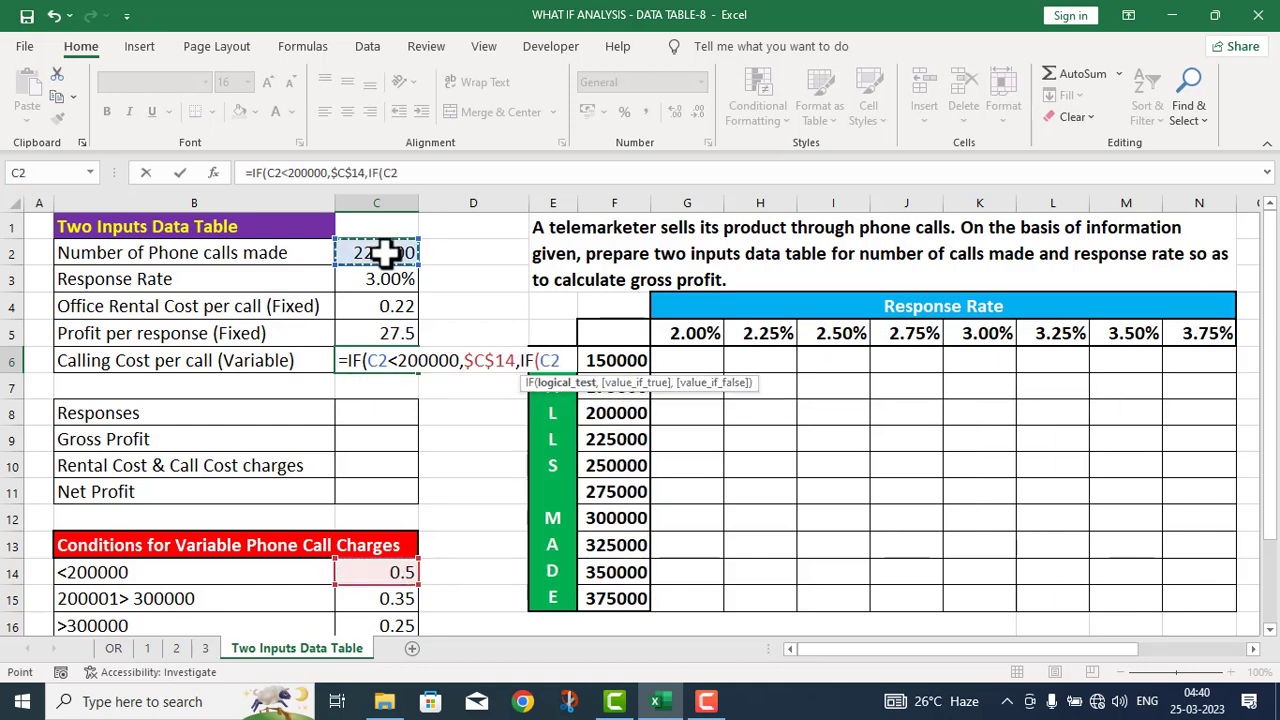
type("<")
type("300000,")
left_click(383, 598)
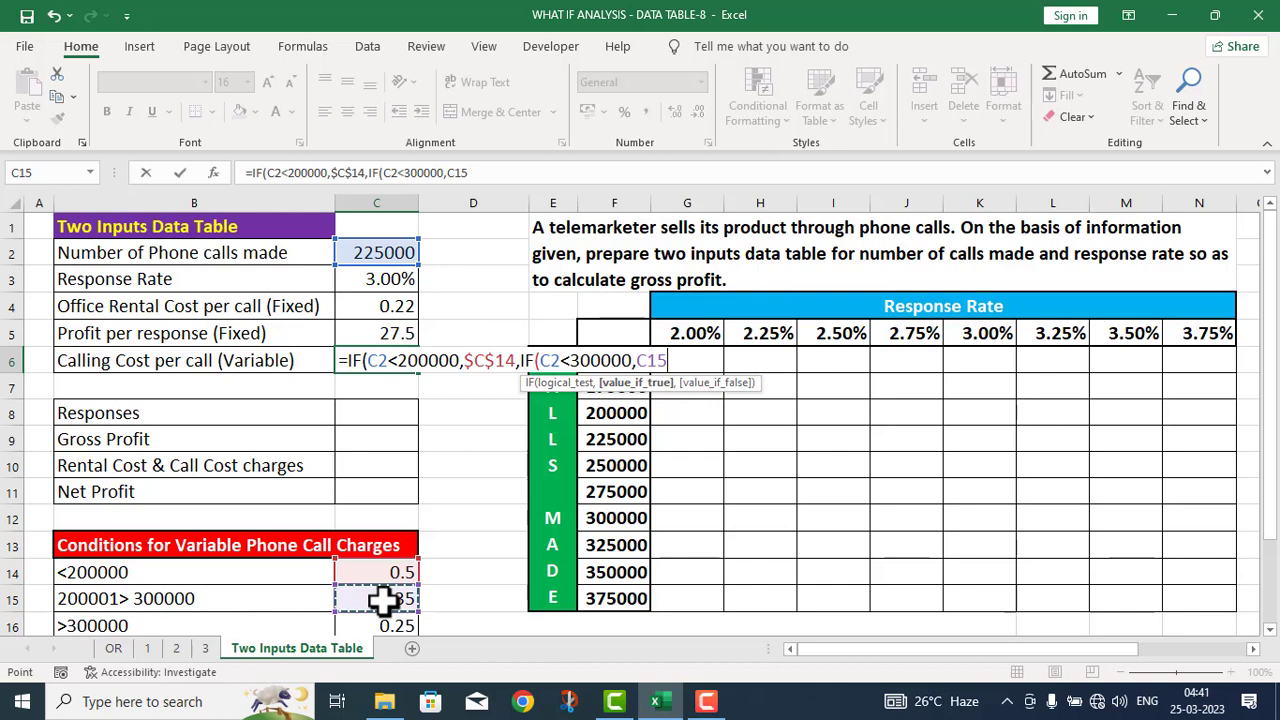
key("F4")
type(",")
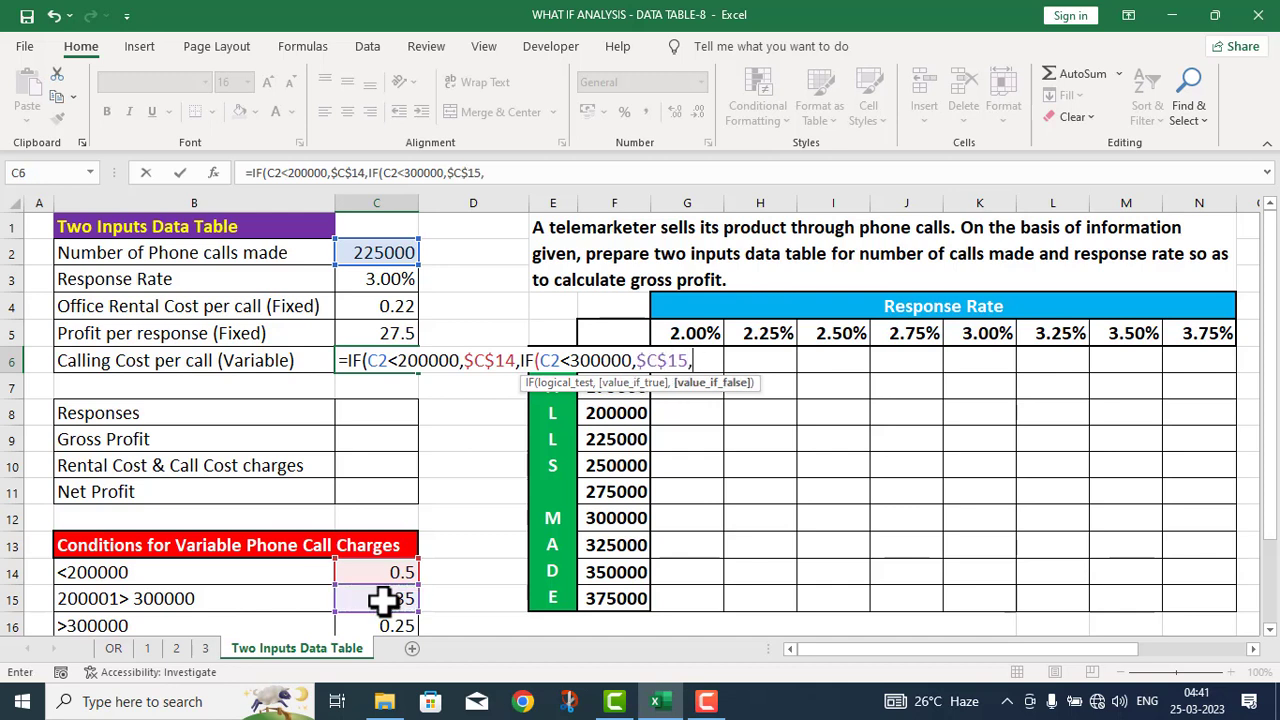
left_click(390, 626)
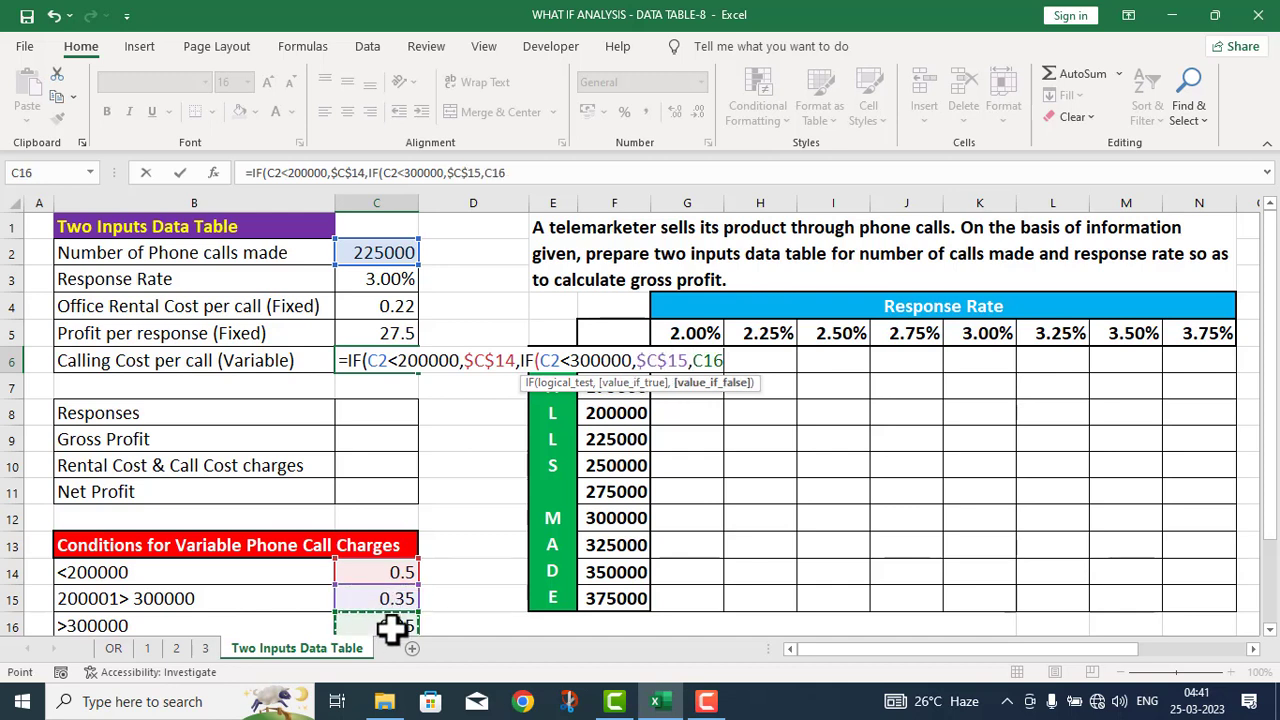
key("F4")
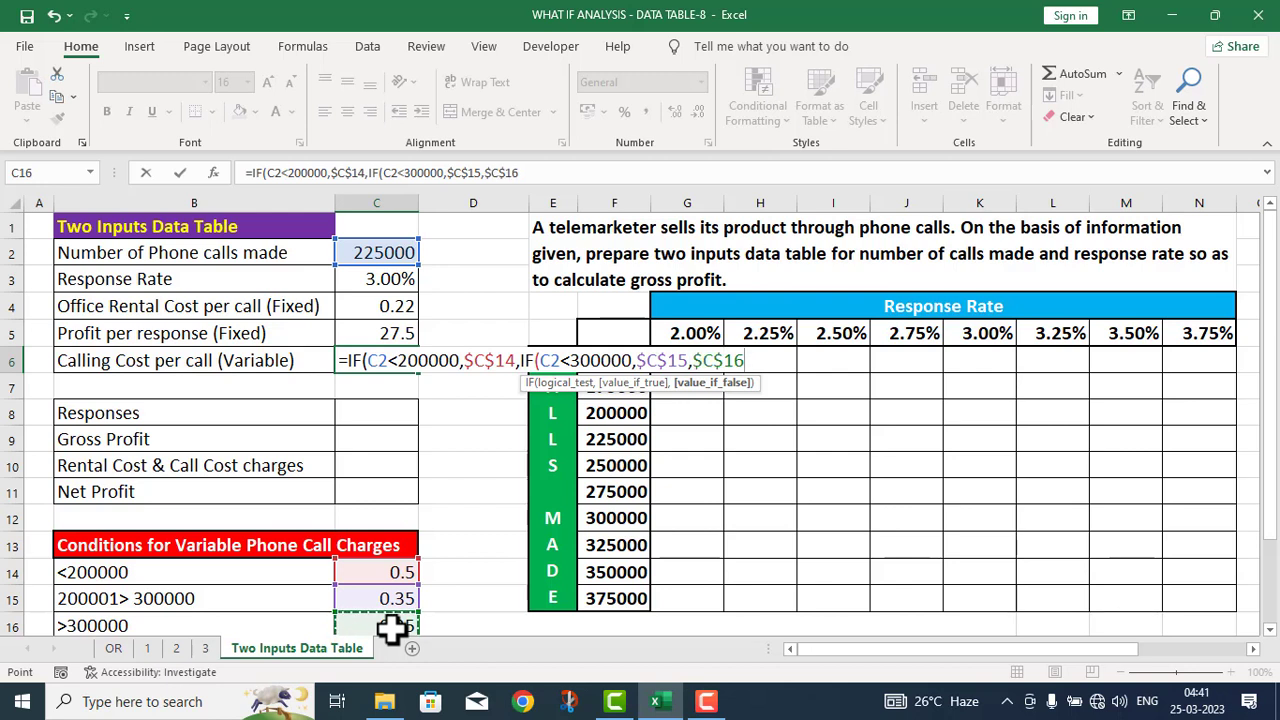
type(")")
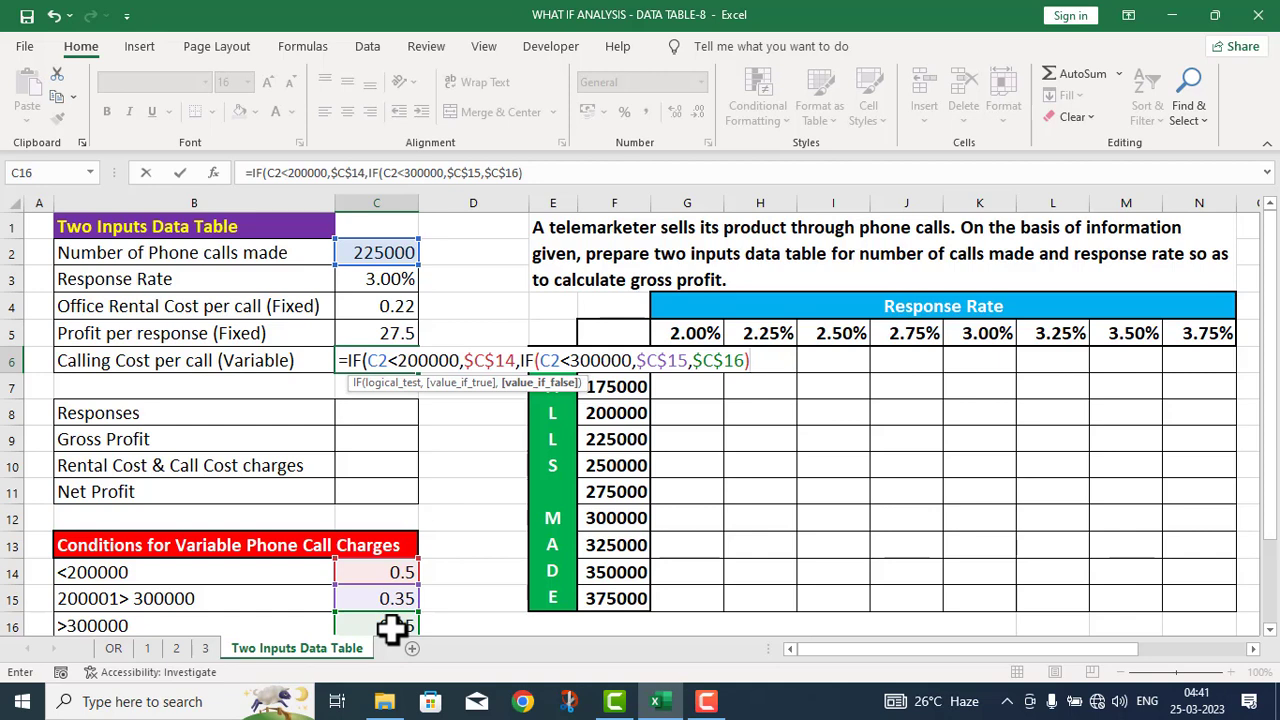
type(")")
key("Return")
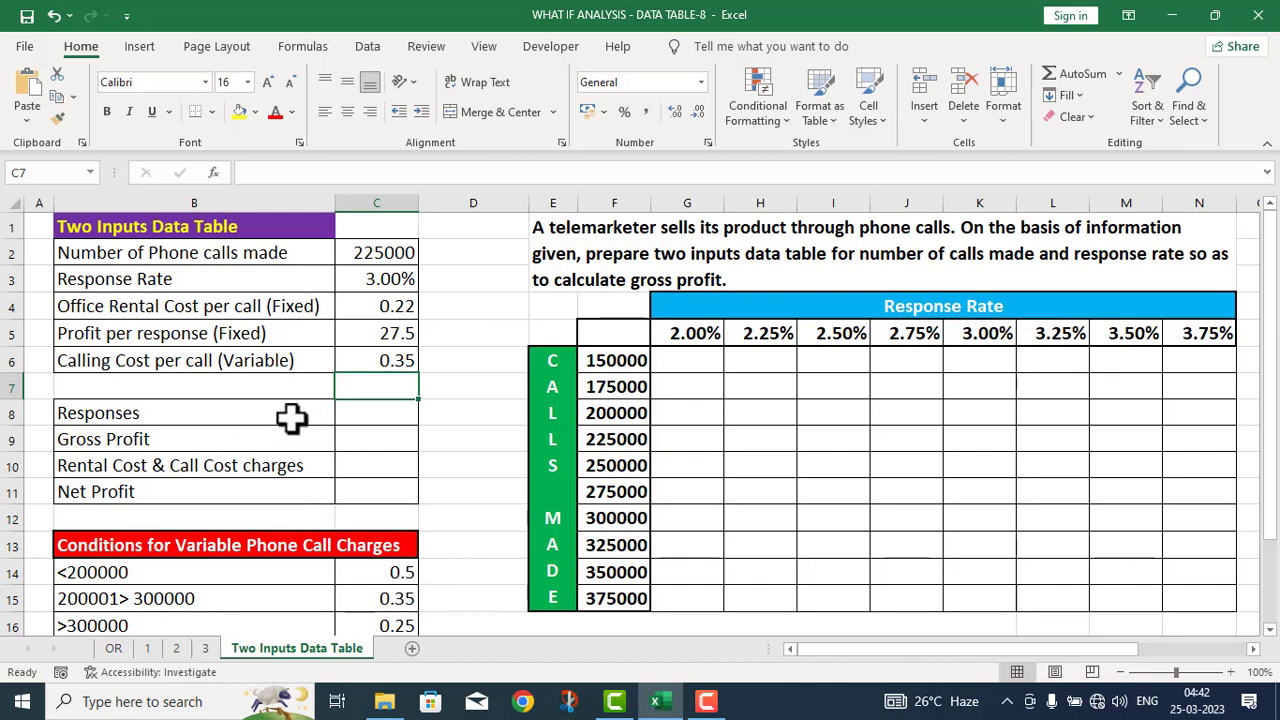
Calculate Responses in C8 as calls made times response rate with =C2*C3
left_click(356, 410)
type("=")
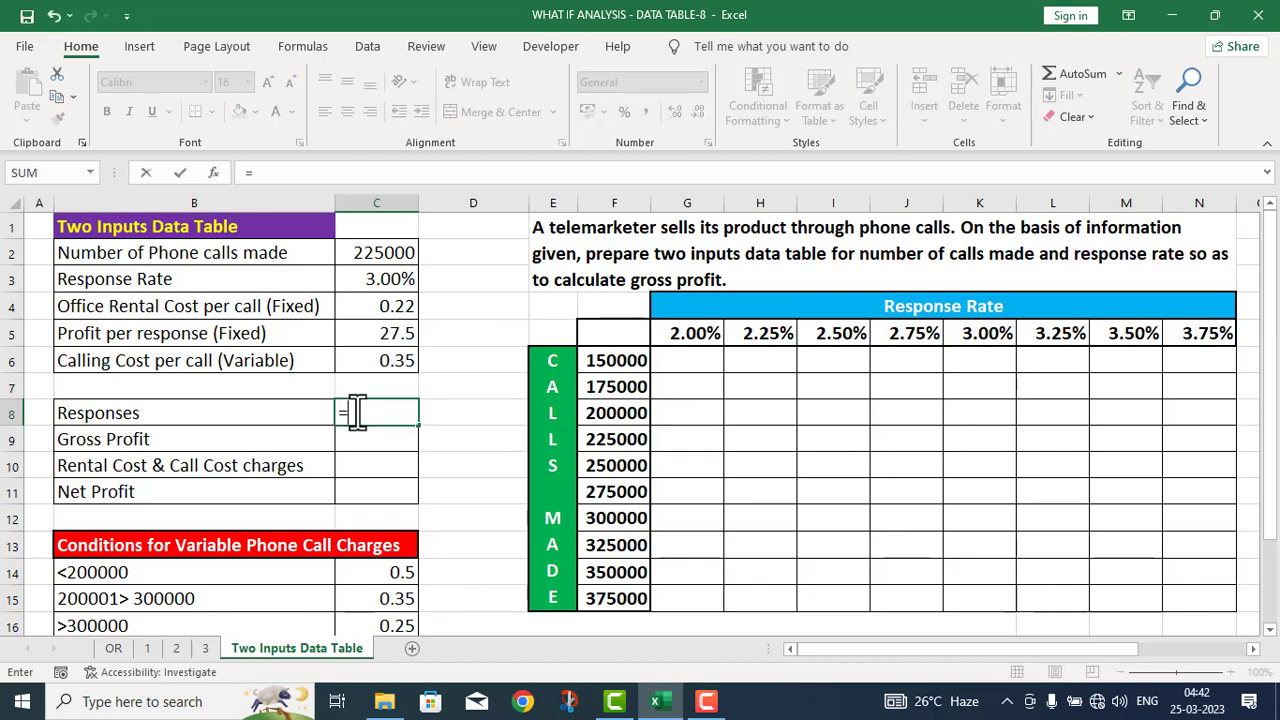
left_click(362, 252)
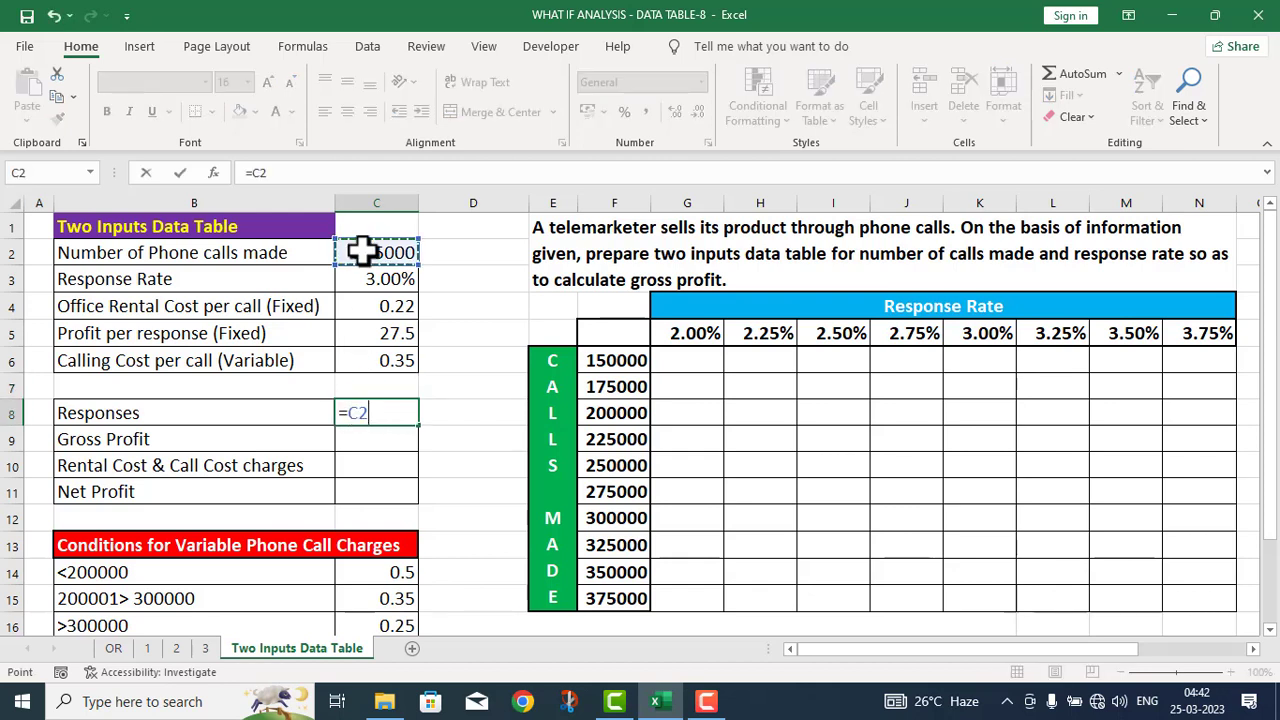
type("*")
left_click(380, 278)
key("Return")
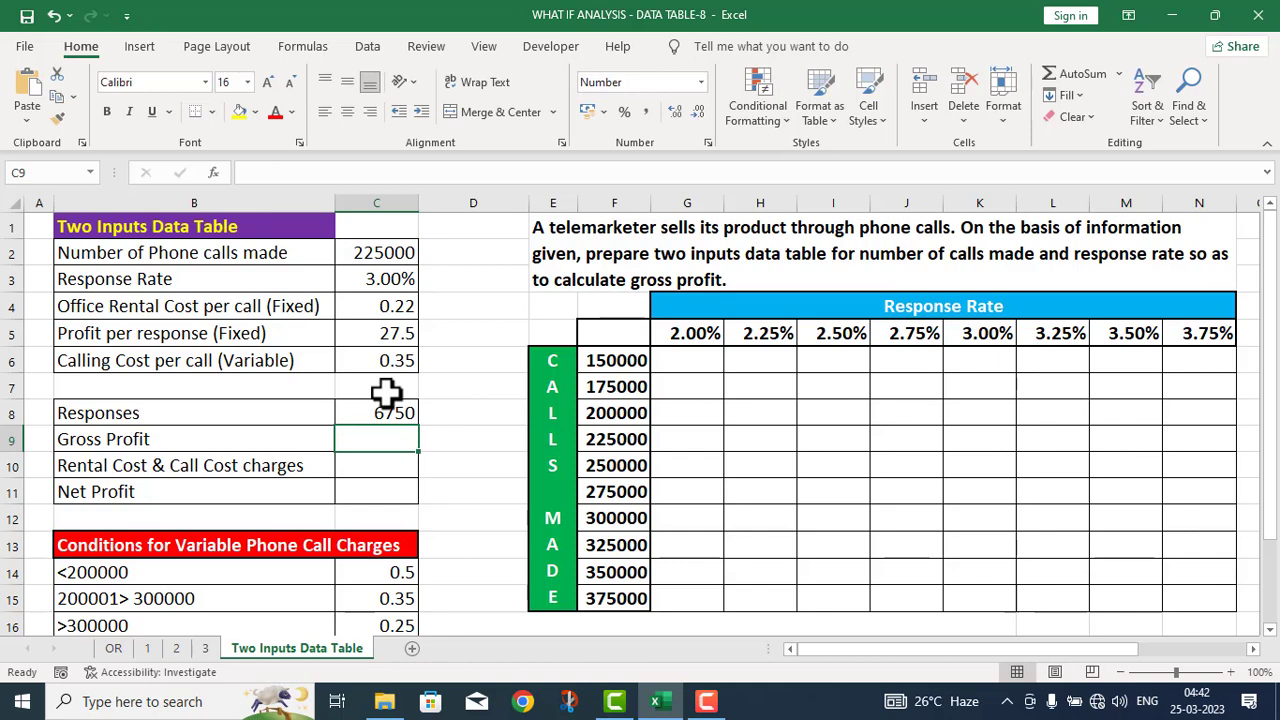
Copy the Responses formula into D8 as apostrophe-prefixed text reading =C2*C3
left_click(383, 411)
left_click(274, 172)
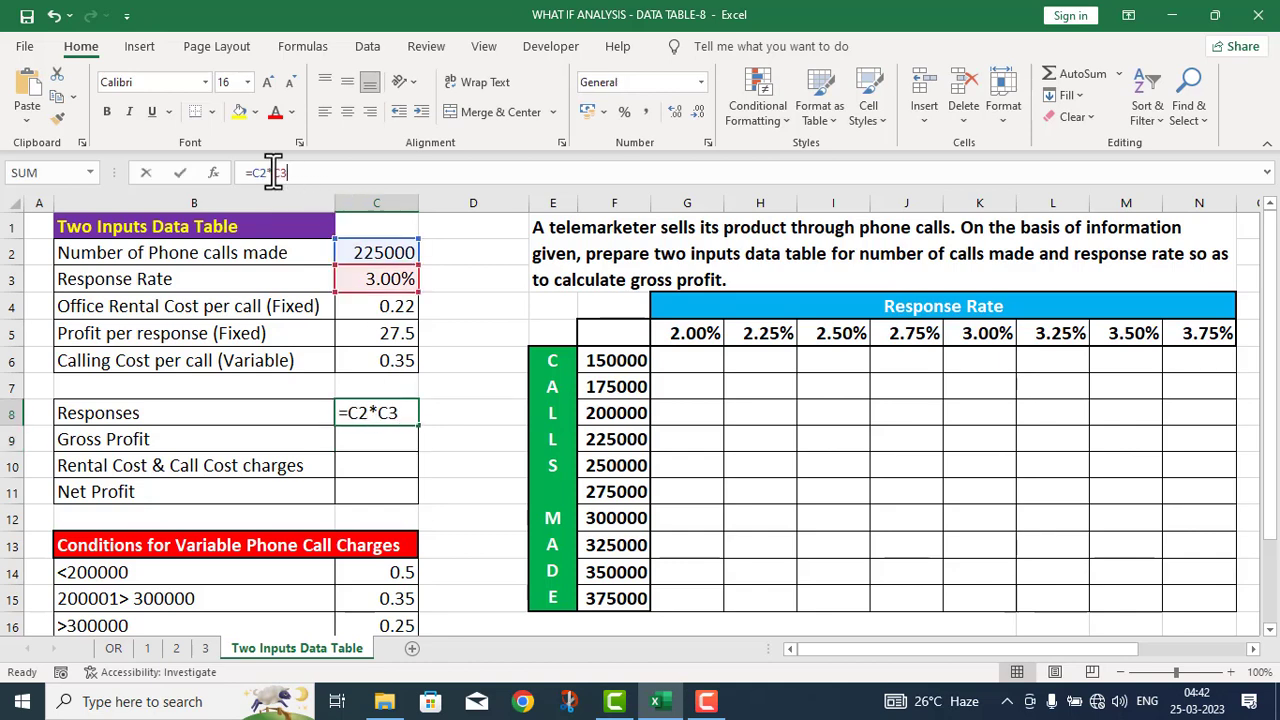
key("Return")
left_click(443, 413)
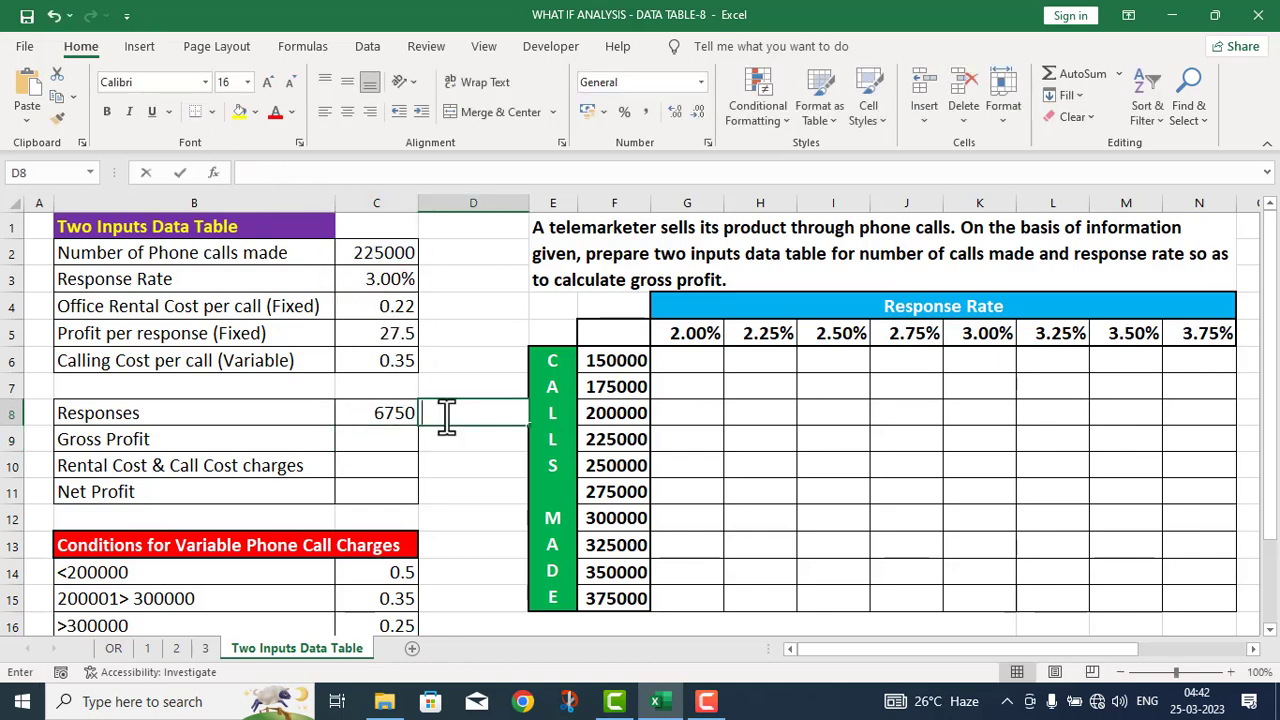
type("=C2*C3")
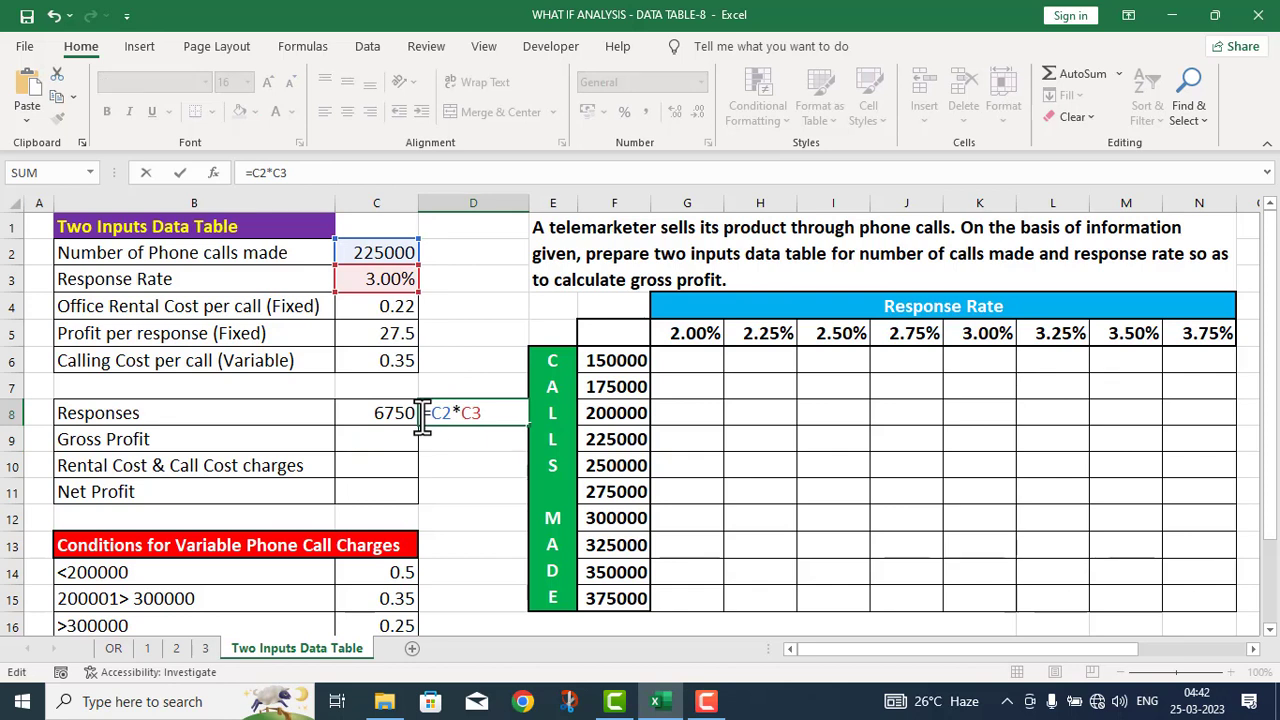
left_click(422, 413)
type("'")
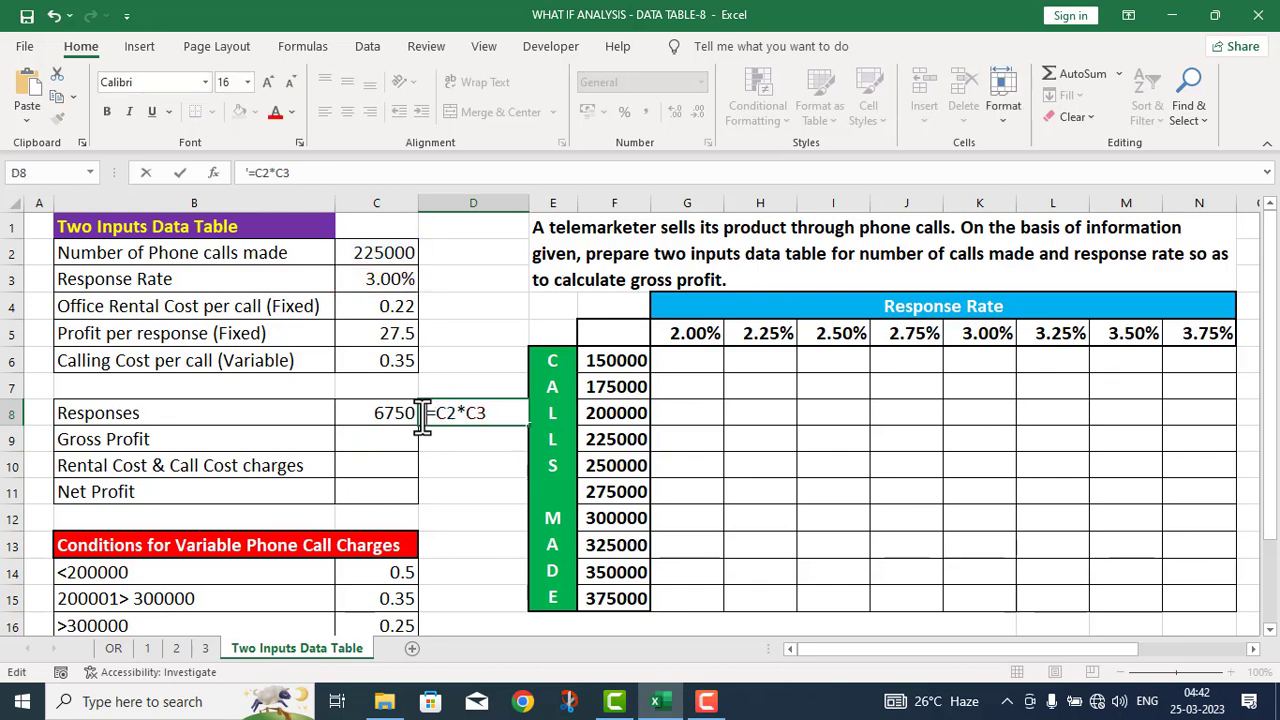
Calculate Gross Profit in C9 as responses times profit per response with =C8*C5
double_click(353, 440)
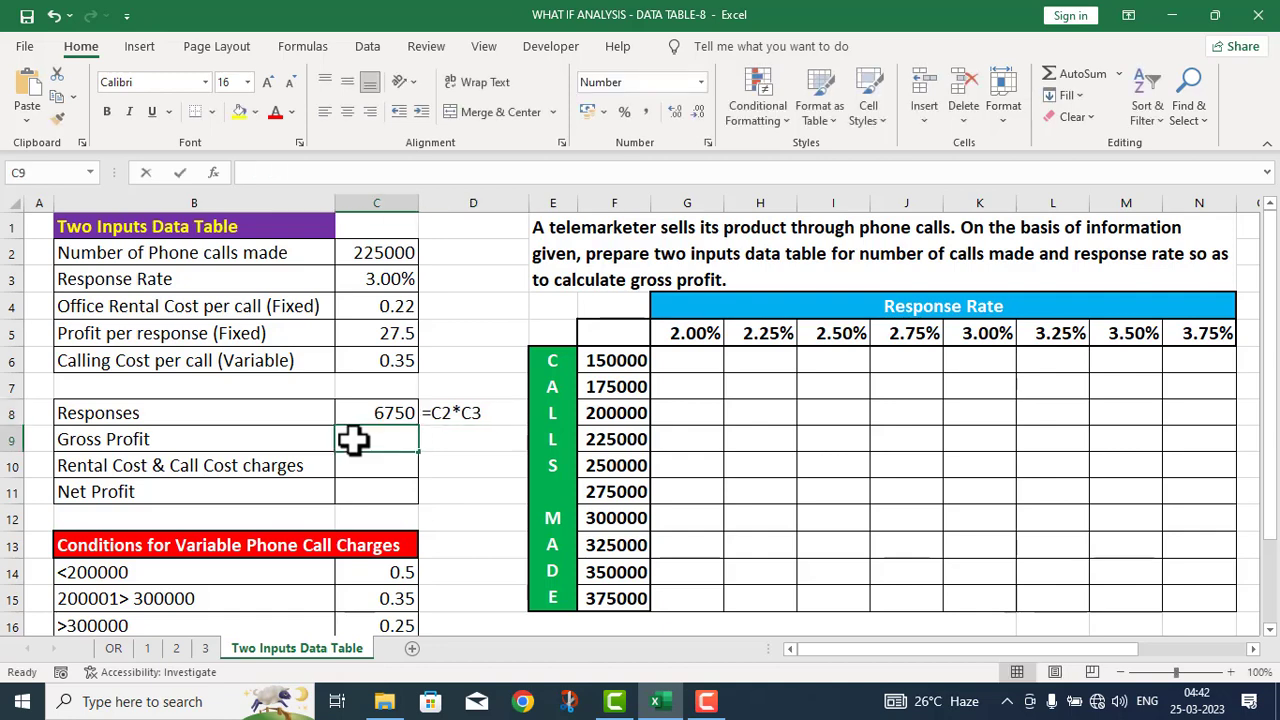
type("=")
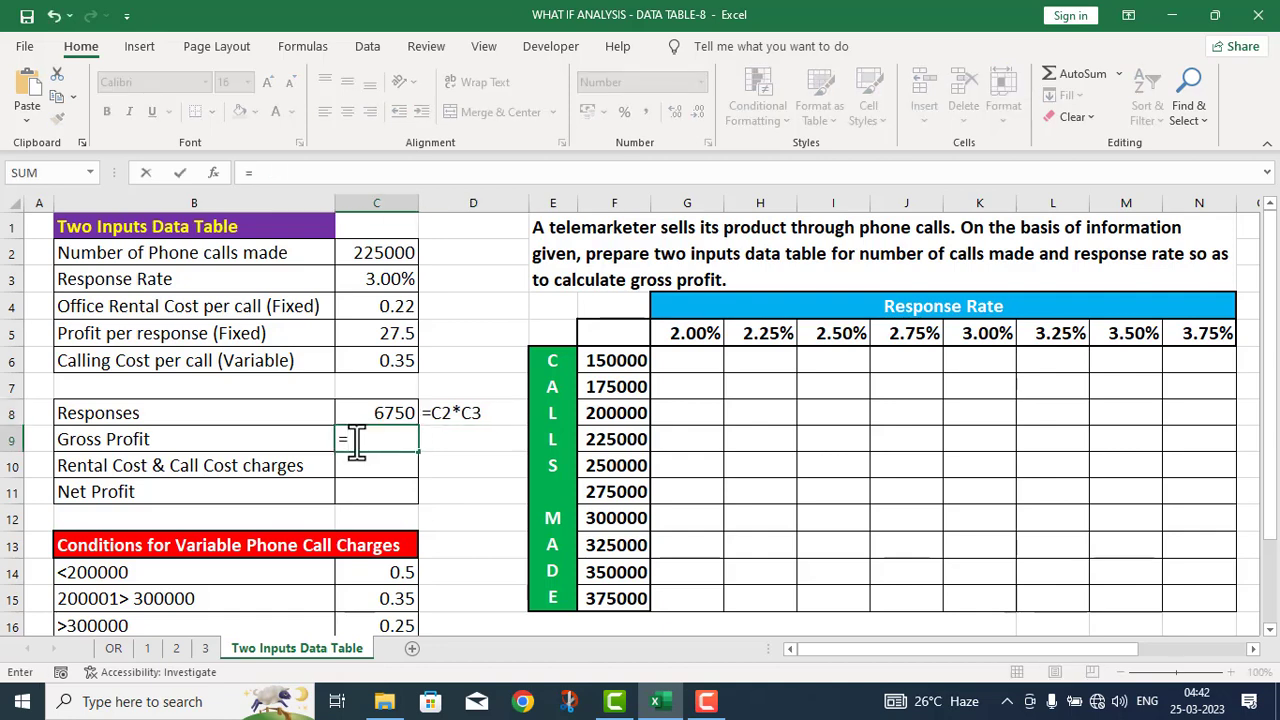
left_click(365, 412)
type("*")
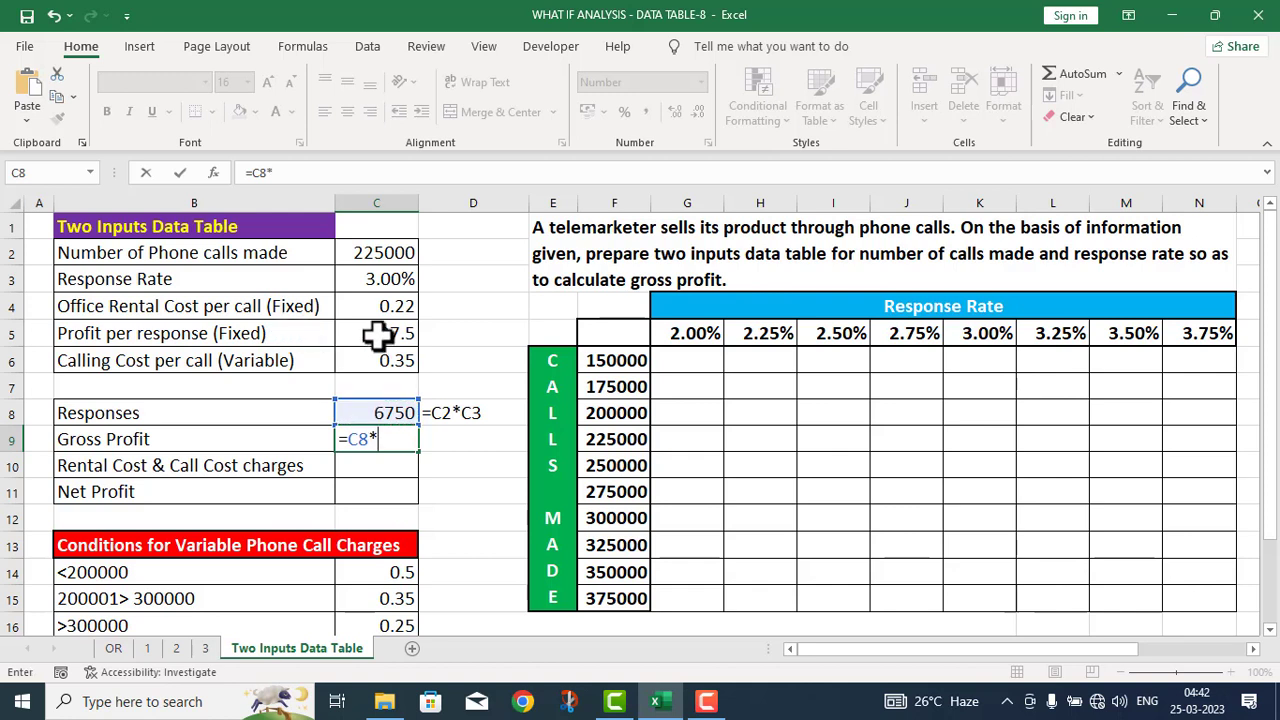
left_click(378, 337)
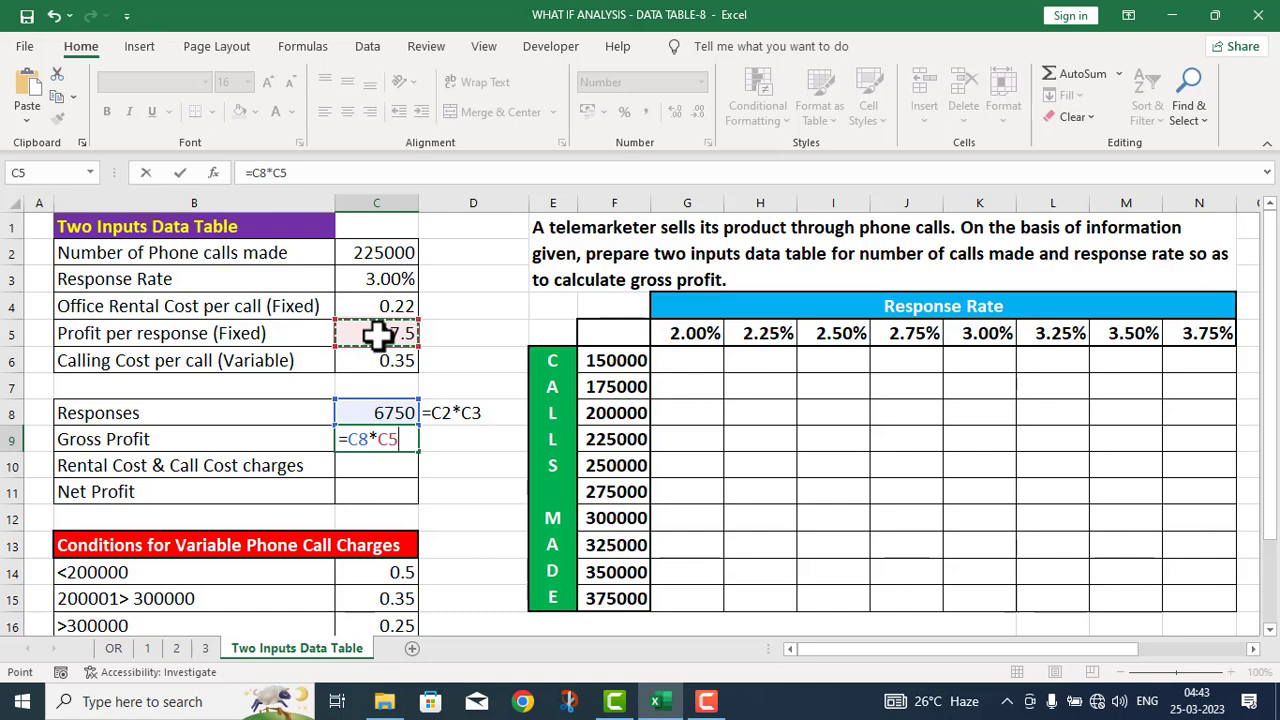
key("Return")
Write the Gross Profit formula =C8*C5 in D9 as apostrophe-prefixed text
left_click(446, 440)
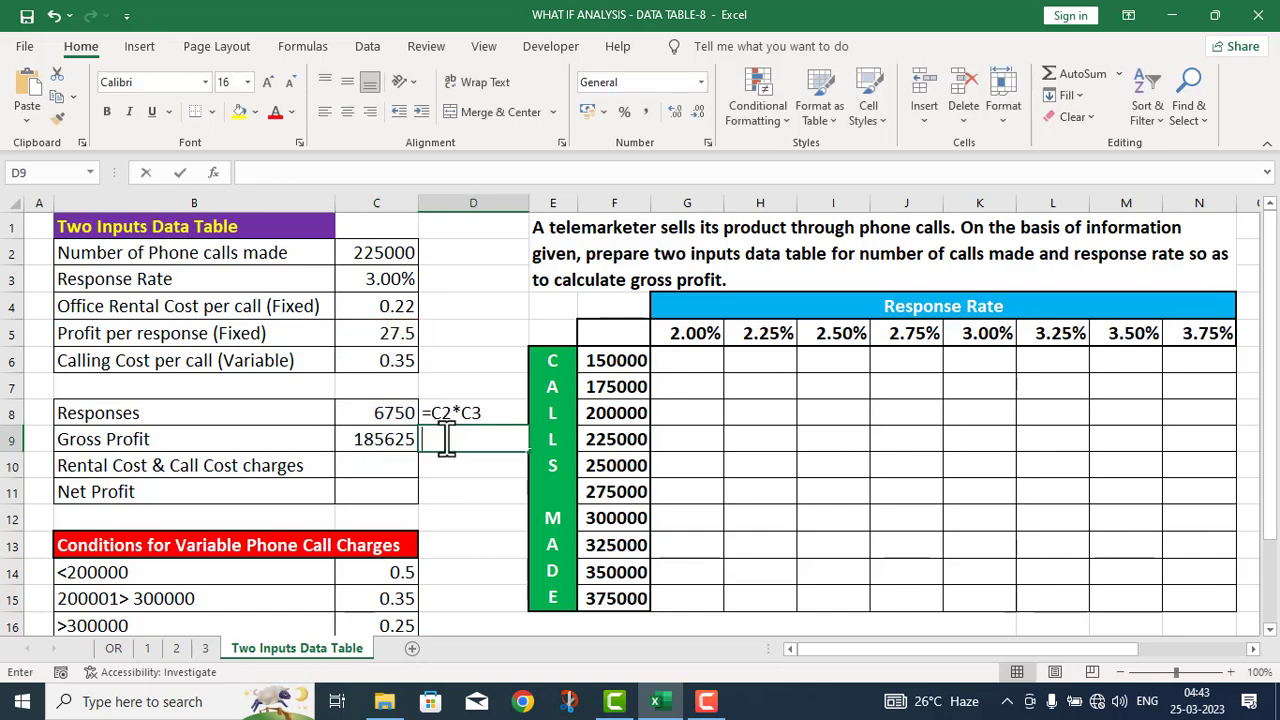
type("=C8*C5")
left_click(423, 445)
type("'")
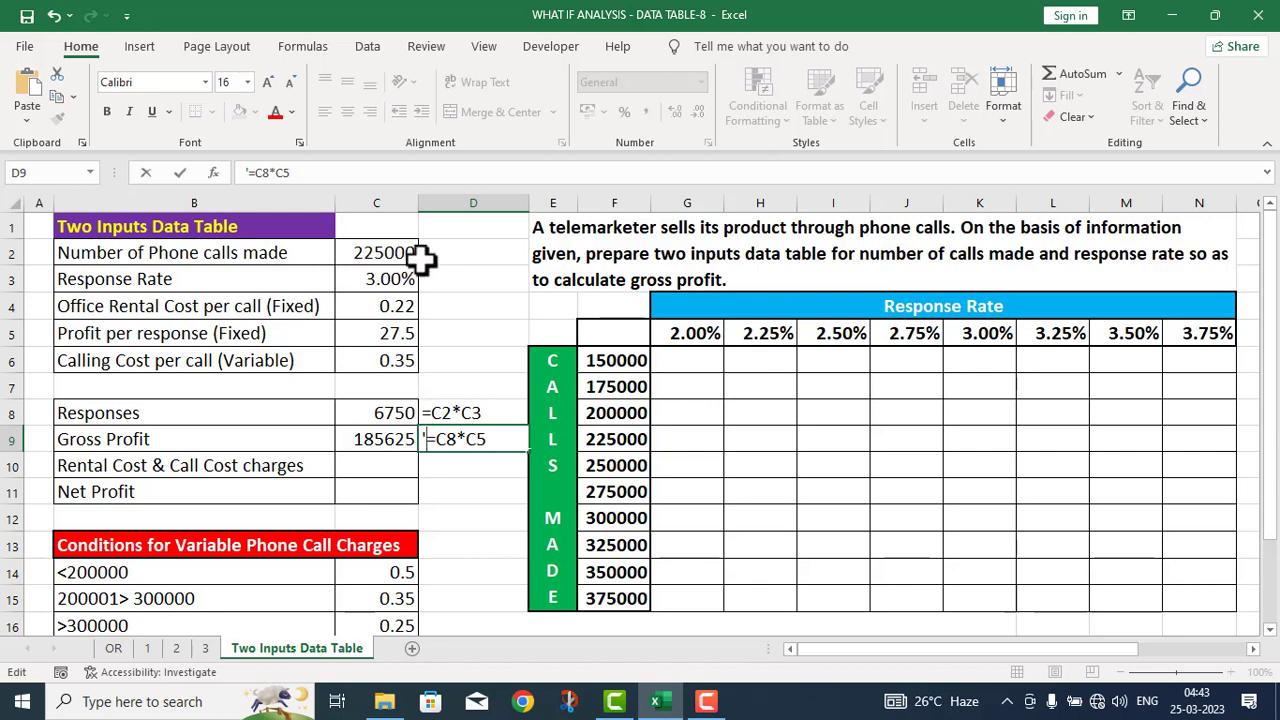
Calculate Rental Cost & Call Cost charges in C10 as calling plus rental cost per call times calls made with =(C6+C4)*C2
left_click(355, 463)
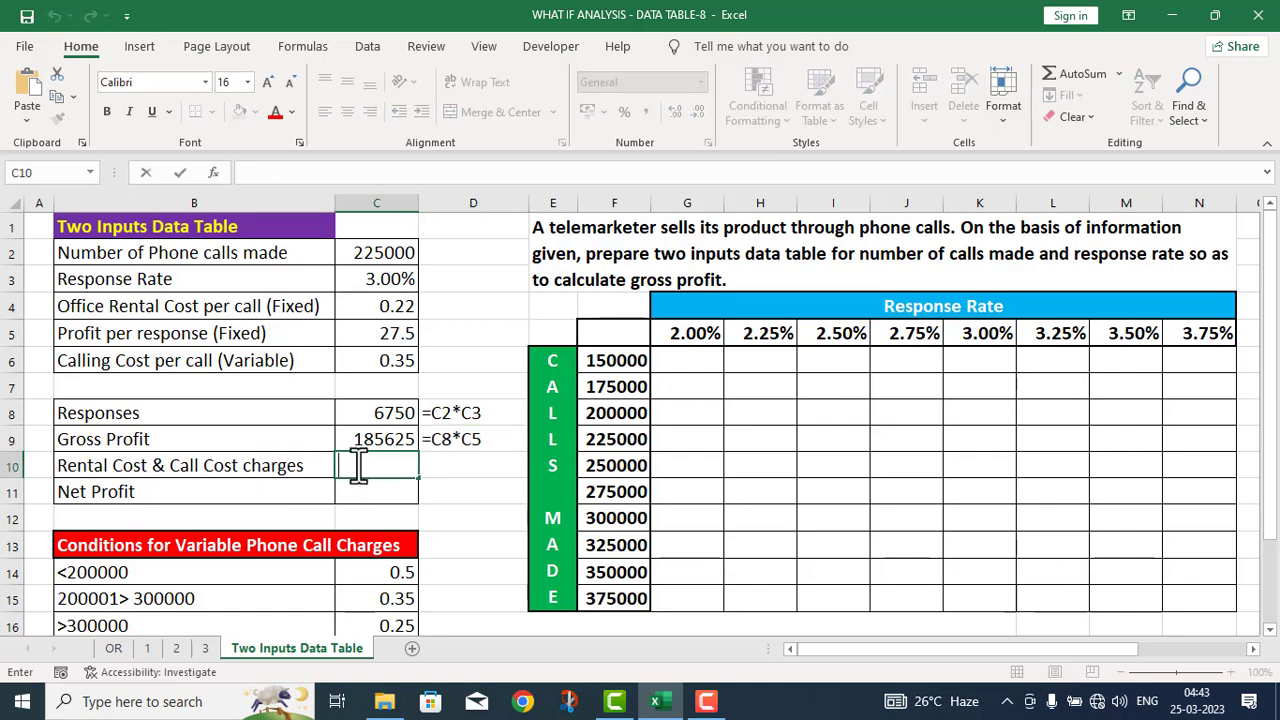
type("=(")
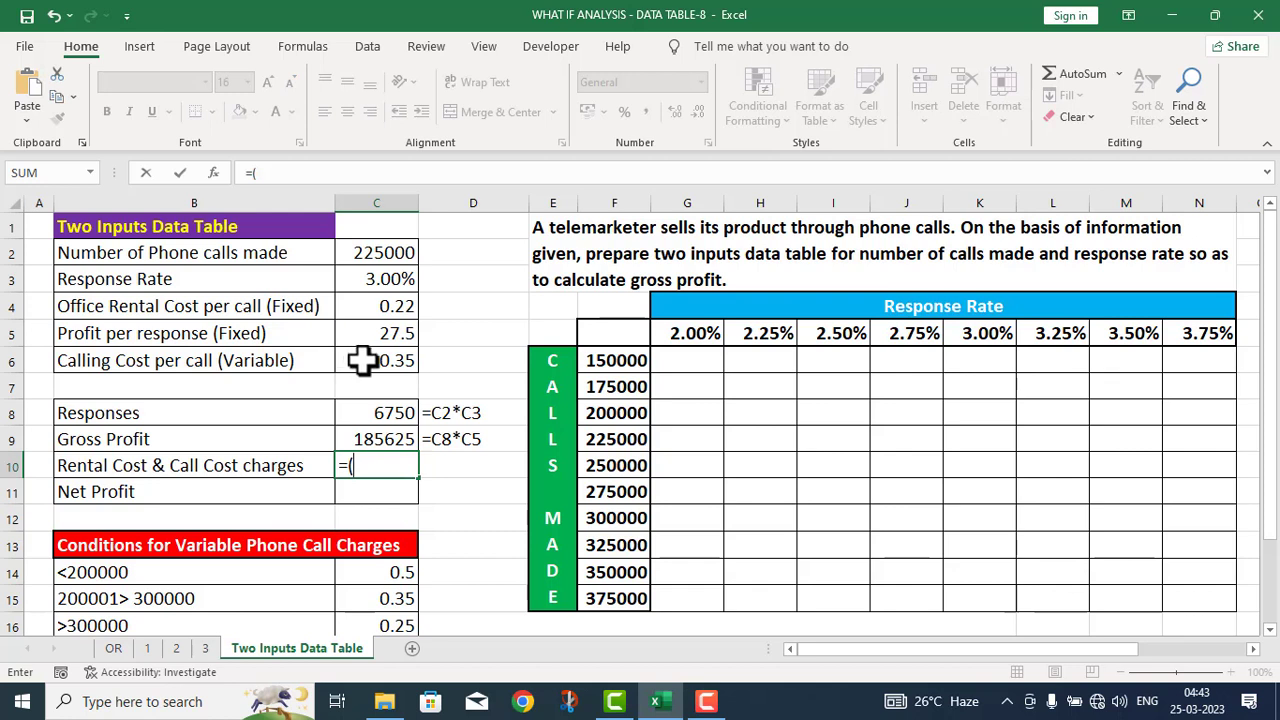
left_click(371, 362)
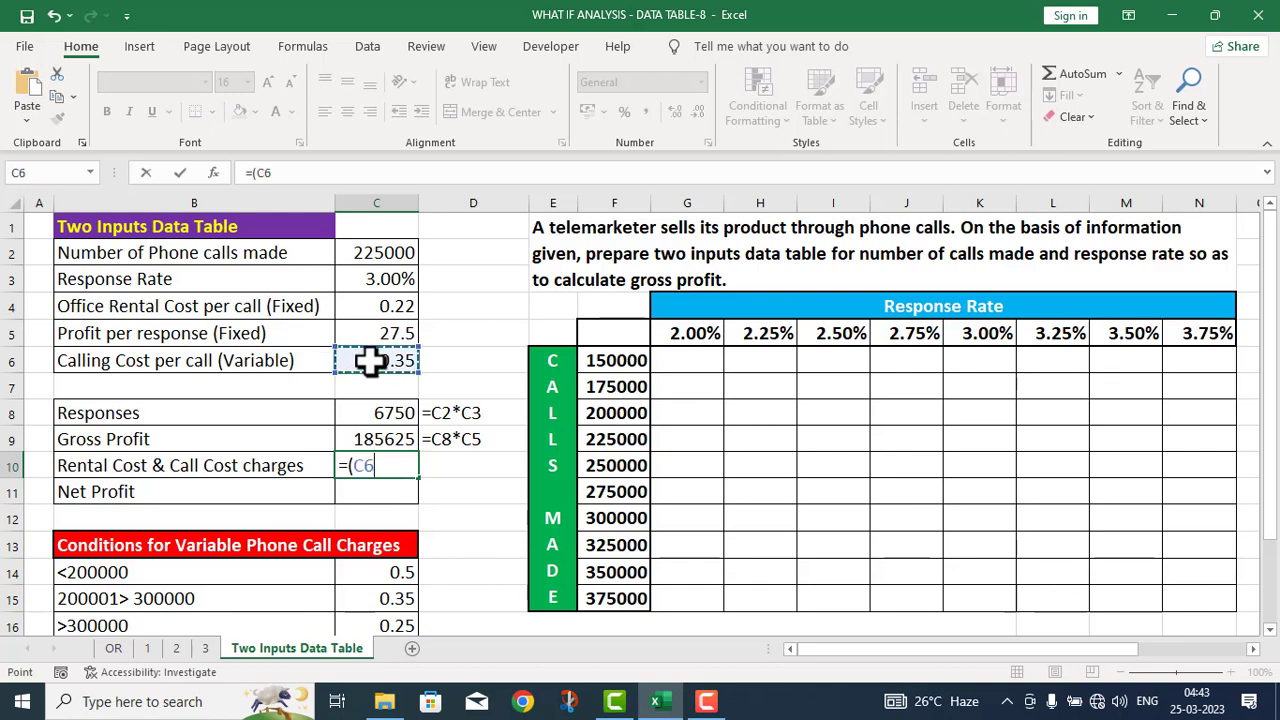
type("+")
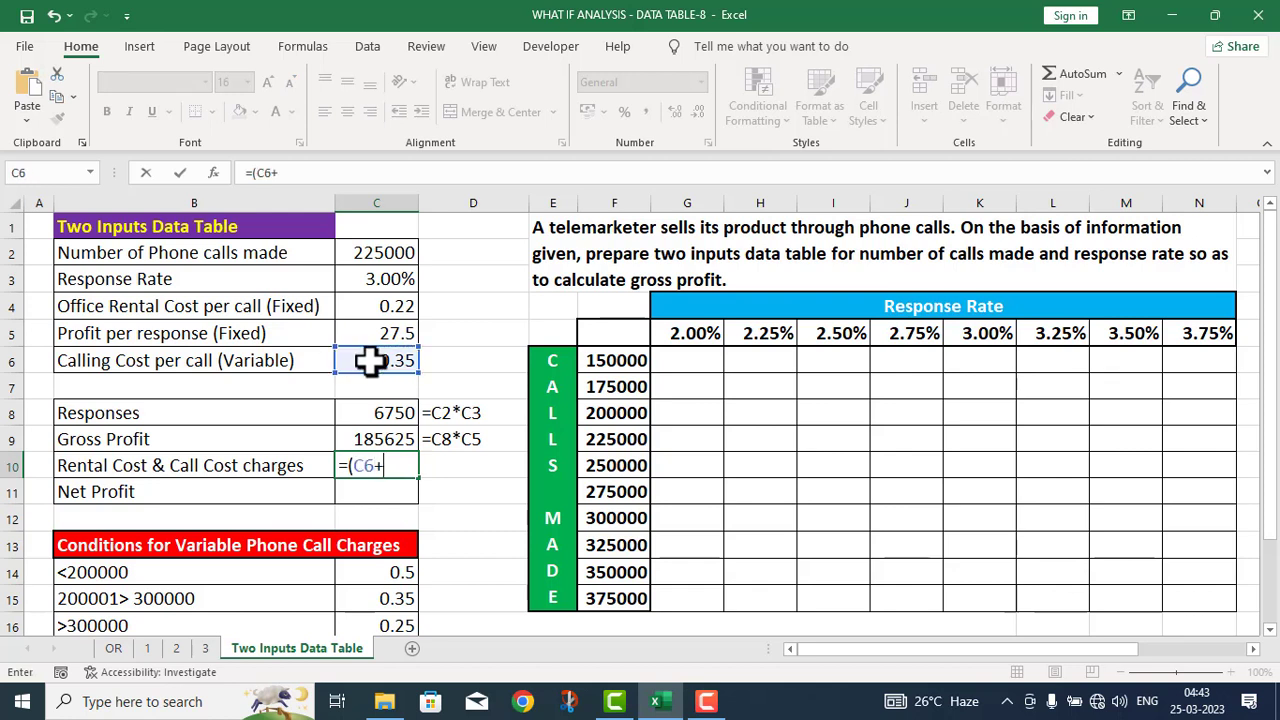
left_click(365, 304)
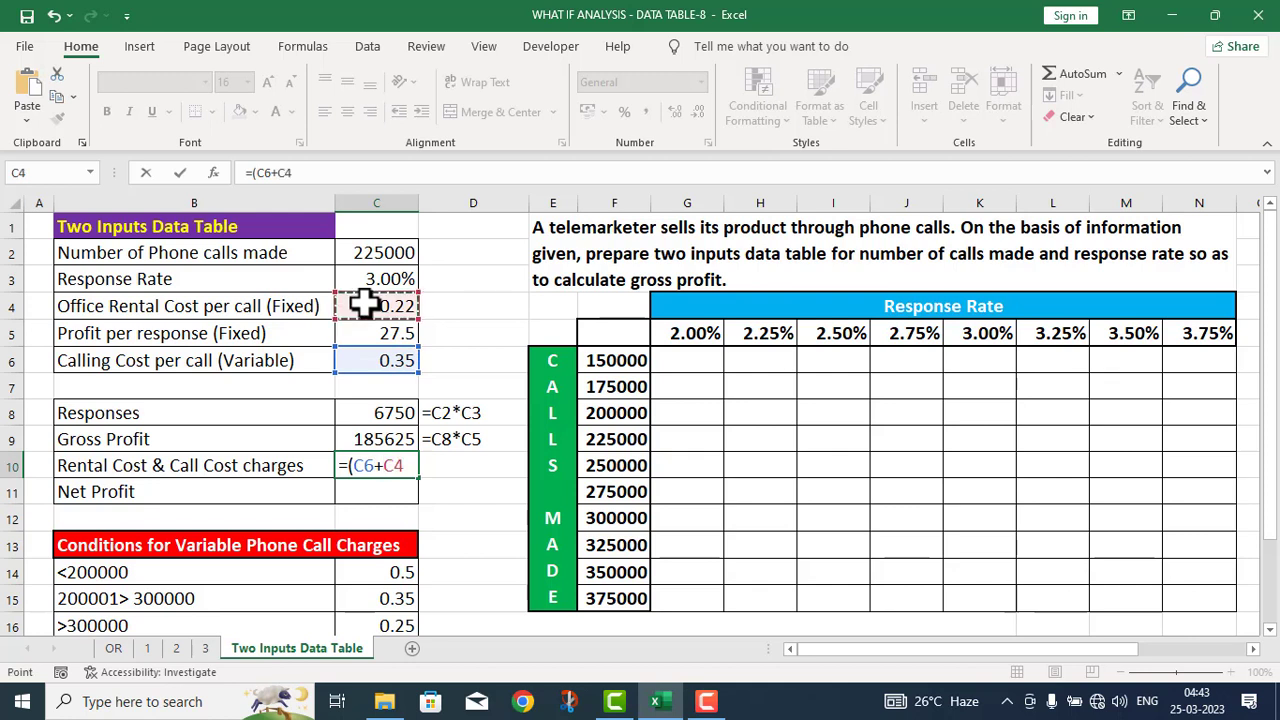
type(")")
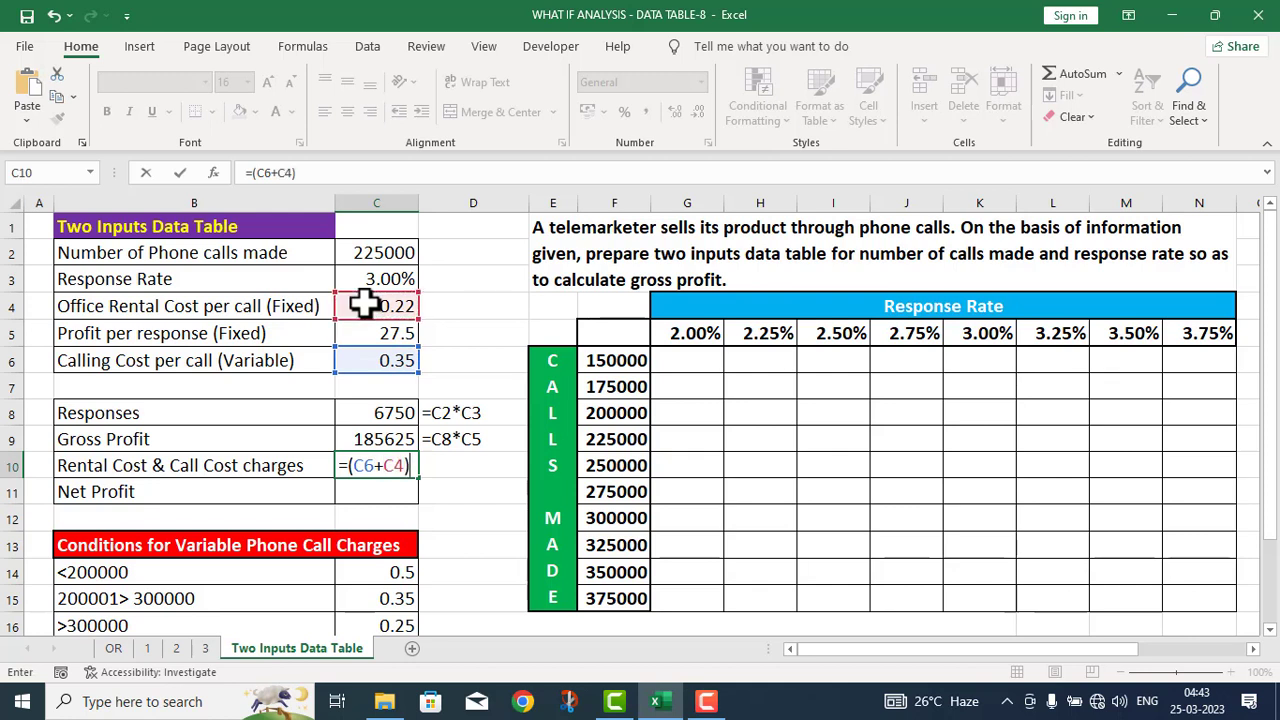
type("*")
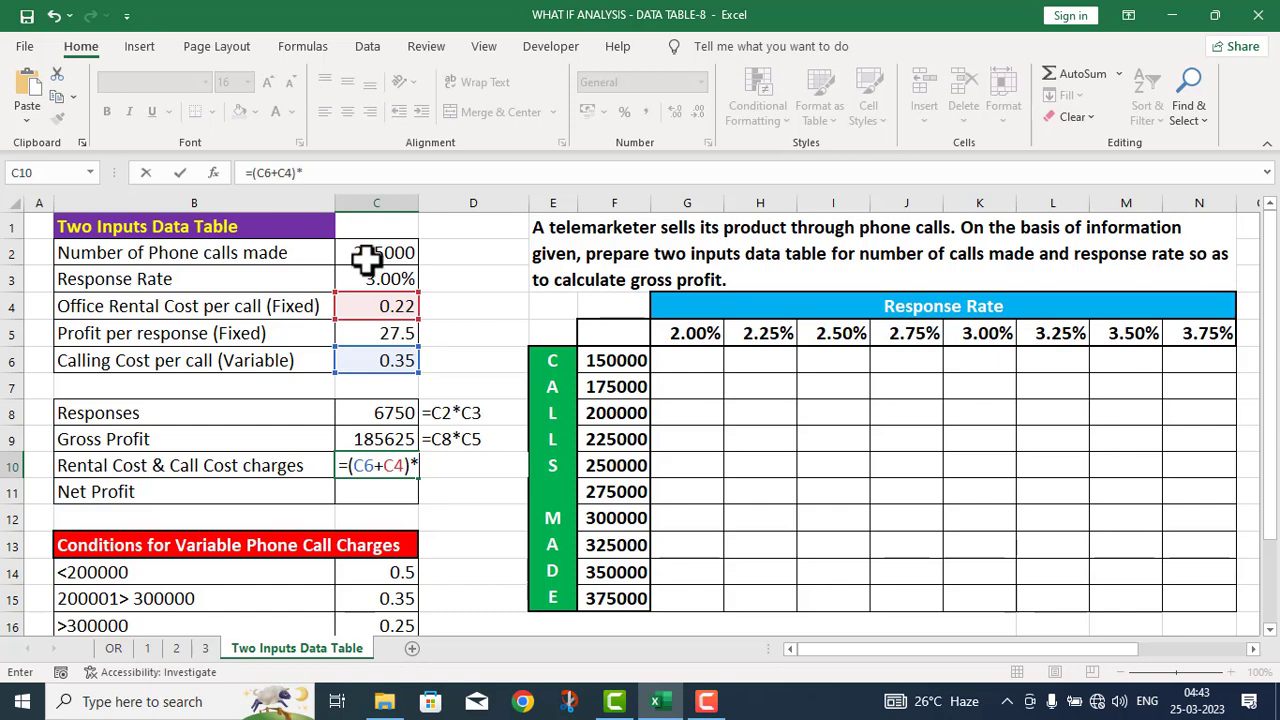
left_click(368, 253)
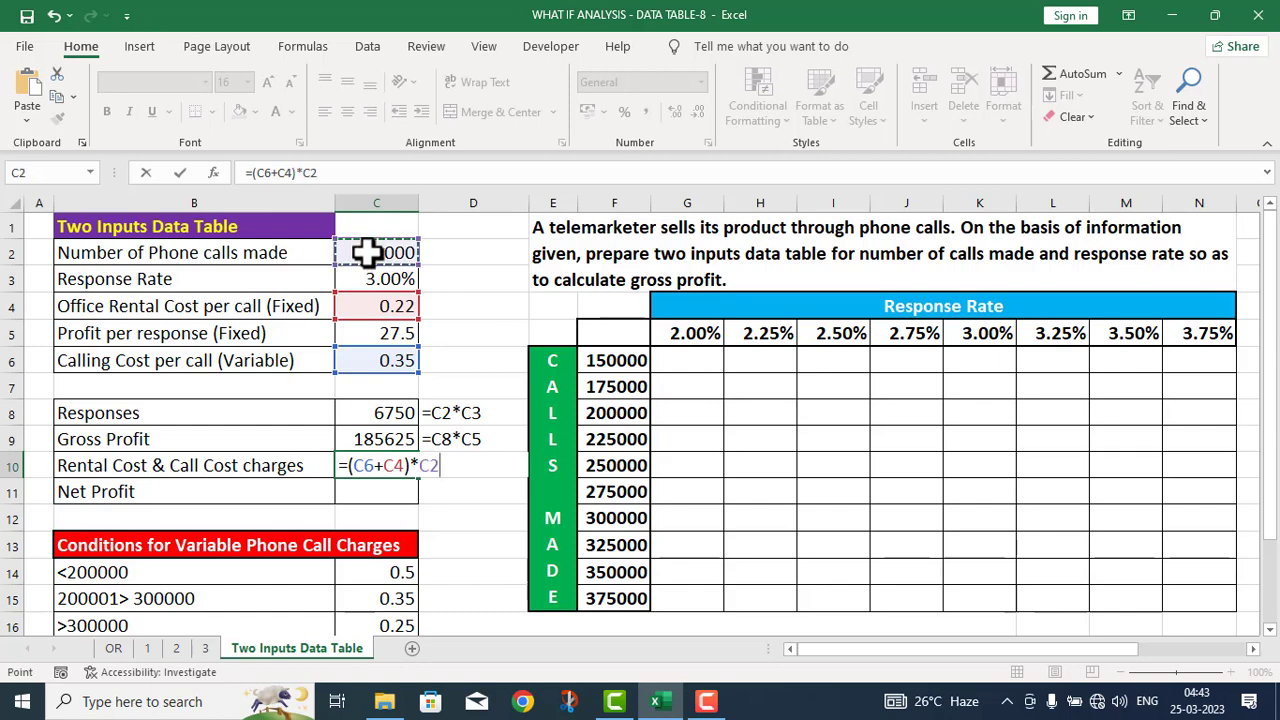
key("Return")
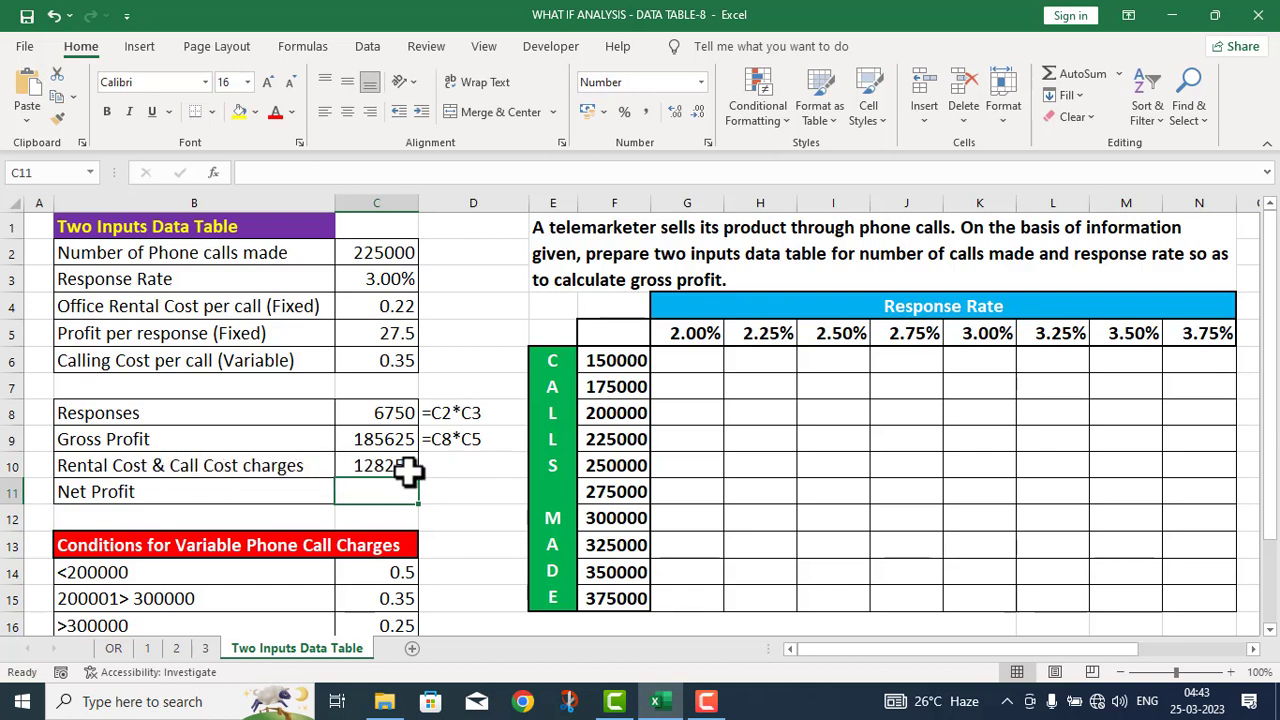
Calculate Net Profit in C11 as gross profit minus rental and call charges with =C9-C10
double_click(358, 487)
type("=")
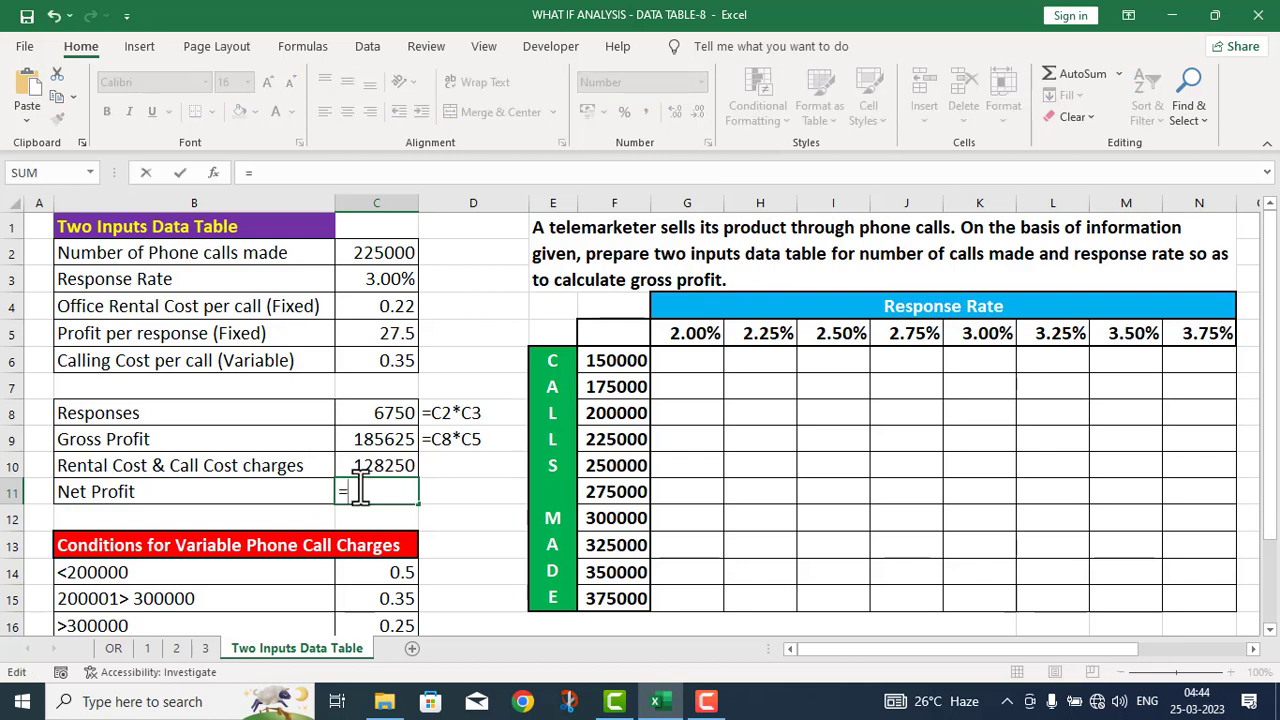
left_click(403, 439)
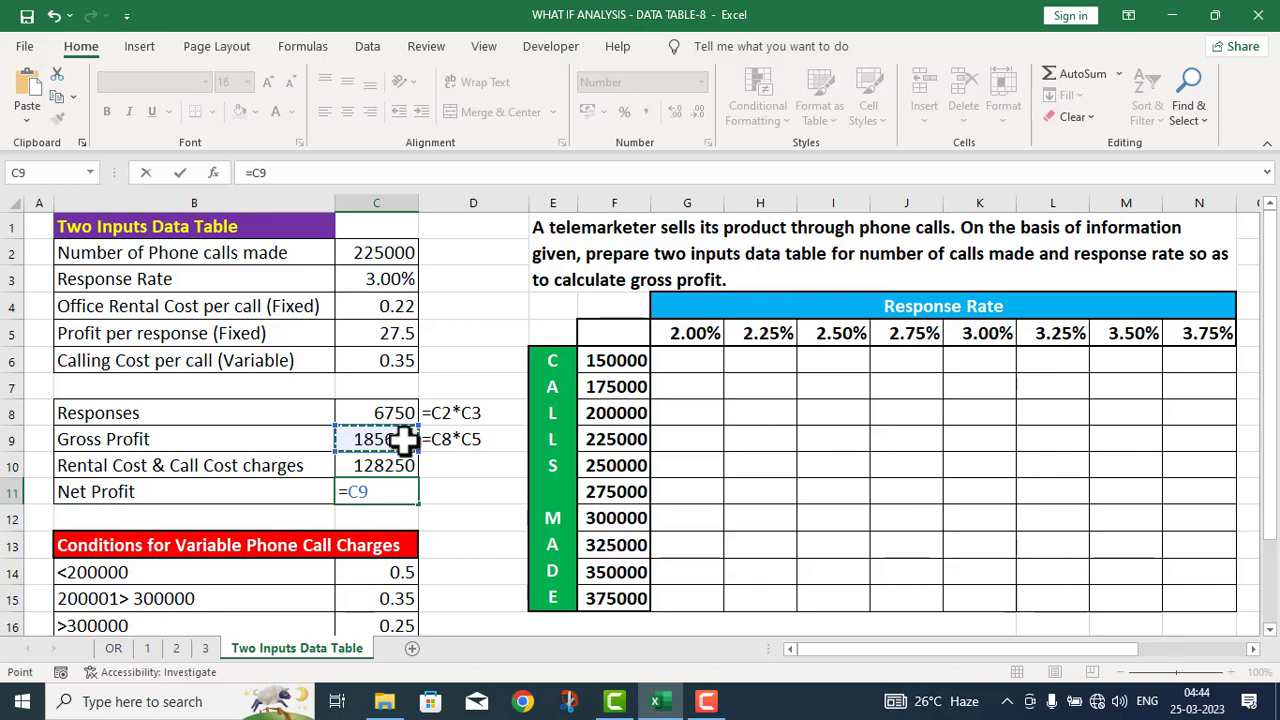
type("-")
left_click(378, 466)
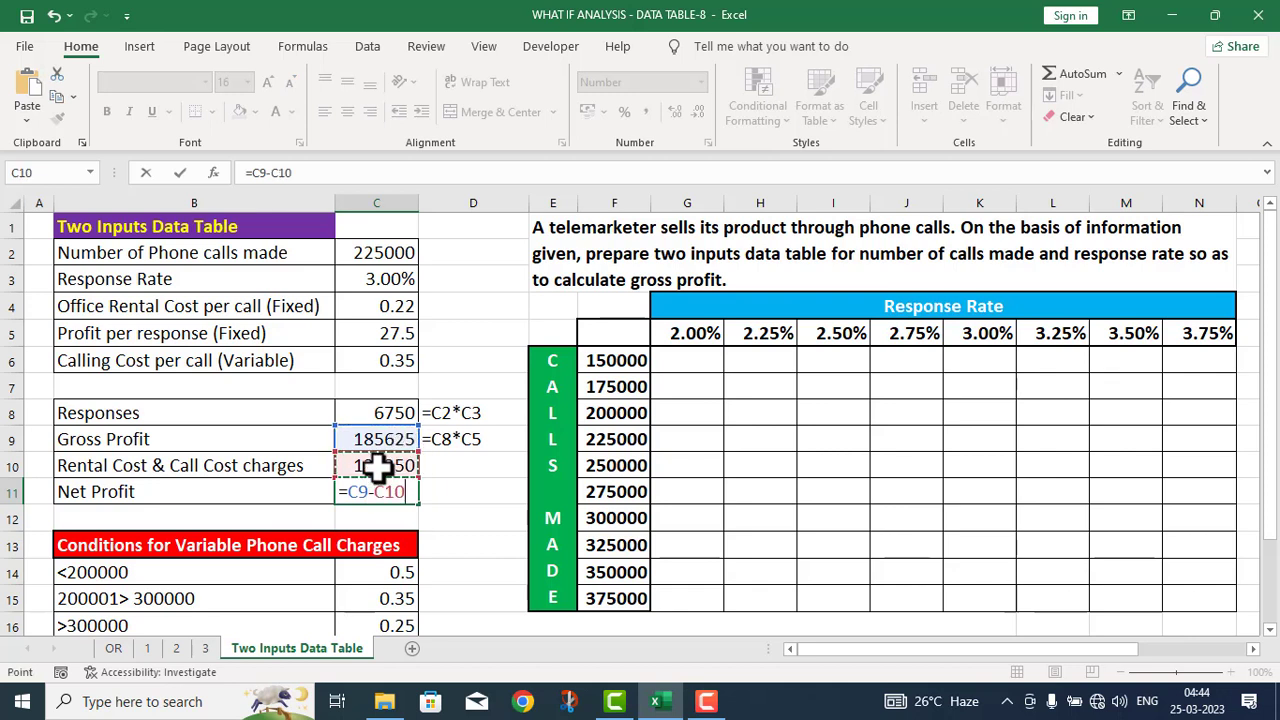
key("Return")
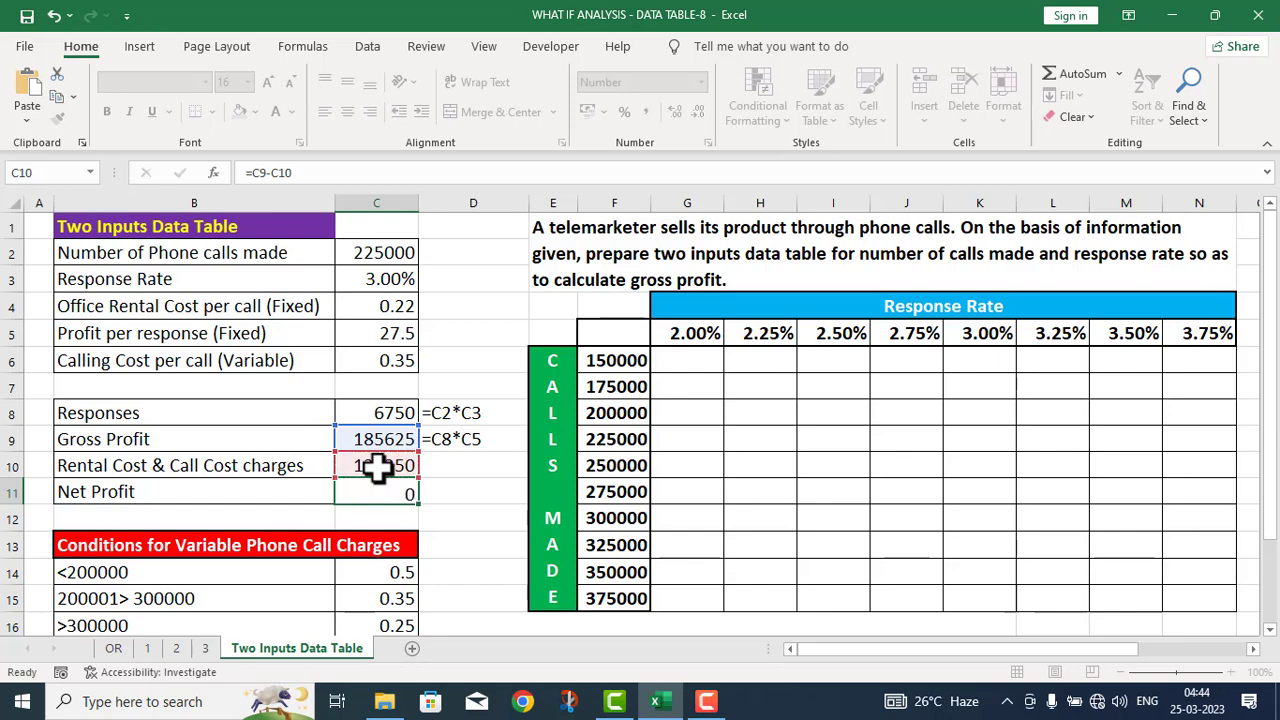
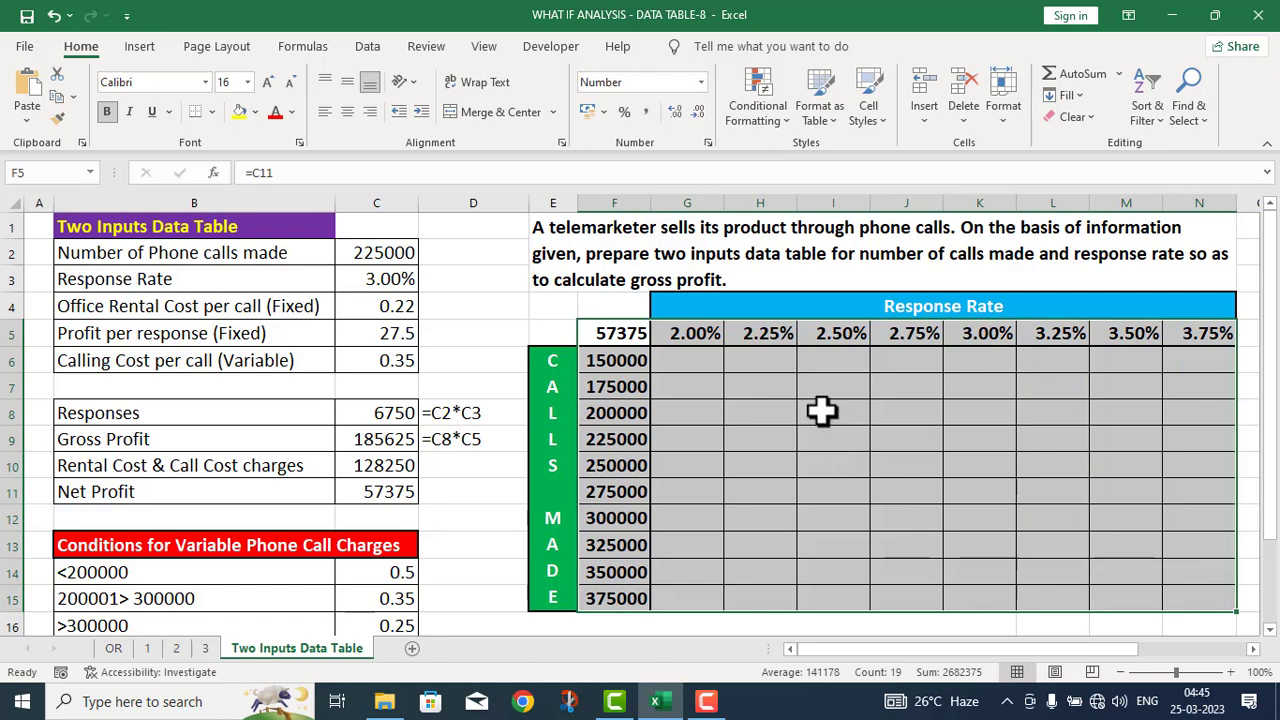
Create a two-input What-If data table over F5:N15 with row input cell $C$2 and column input cell $C$3
left_click(367, 48)
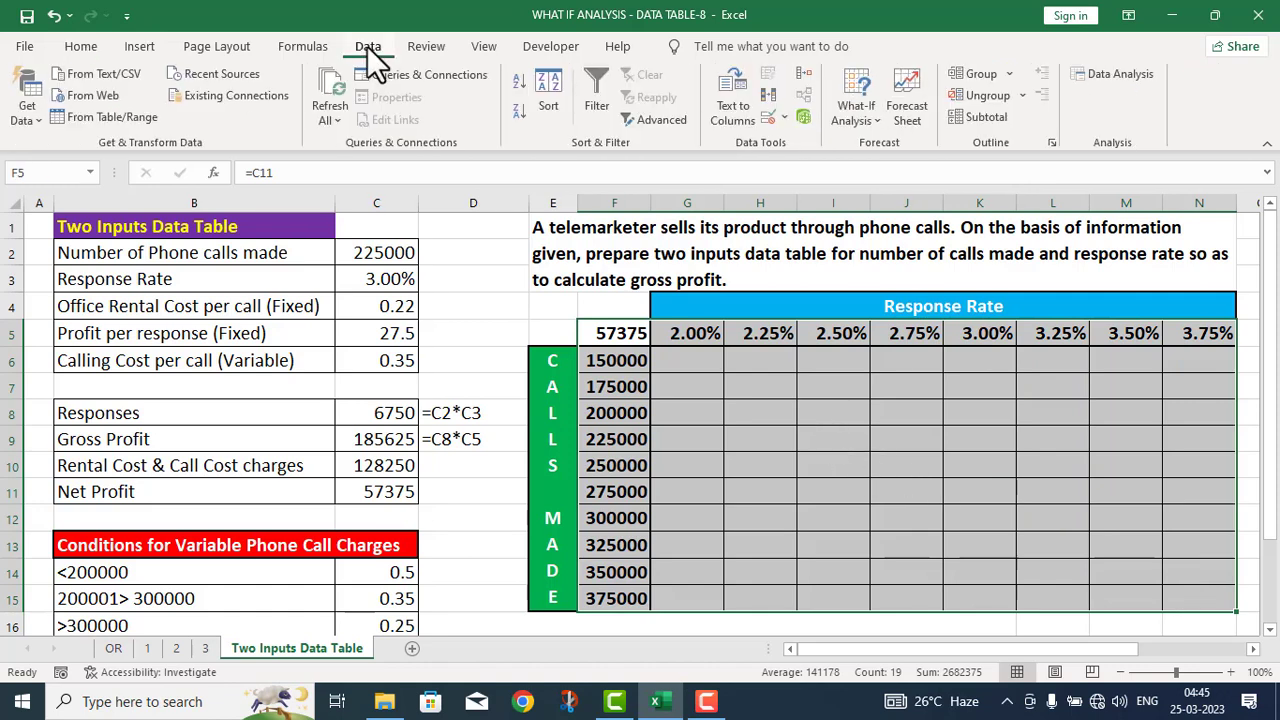
left_click(879, 120)
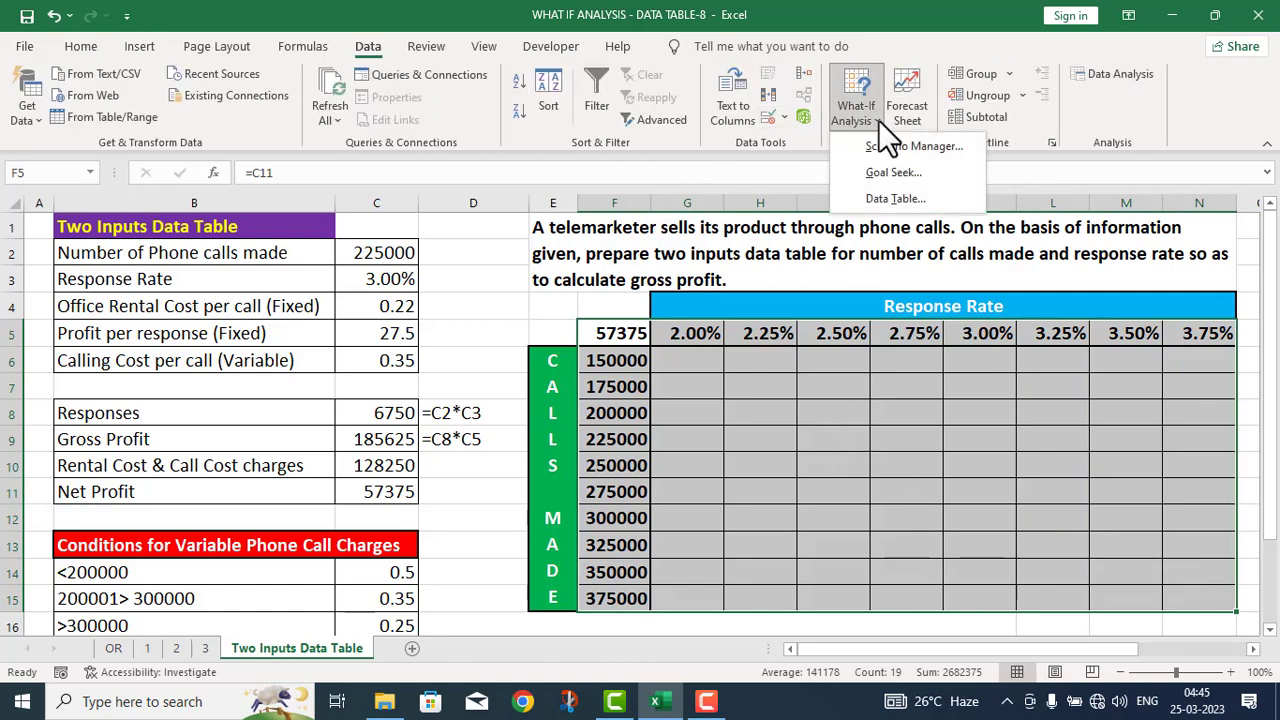
left_click(895, 199)
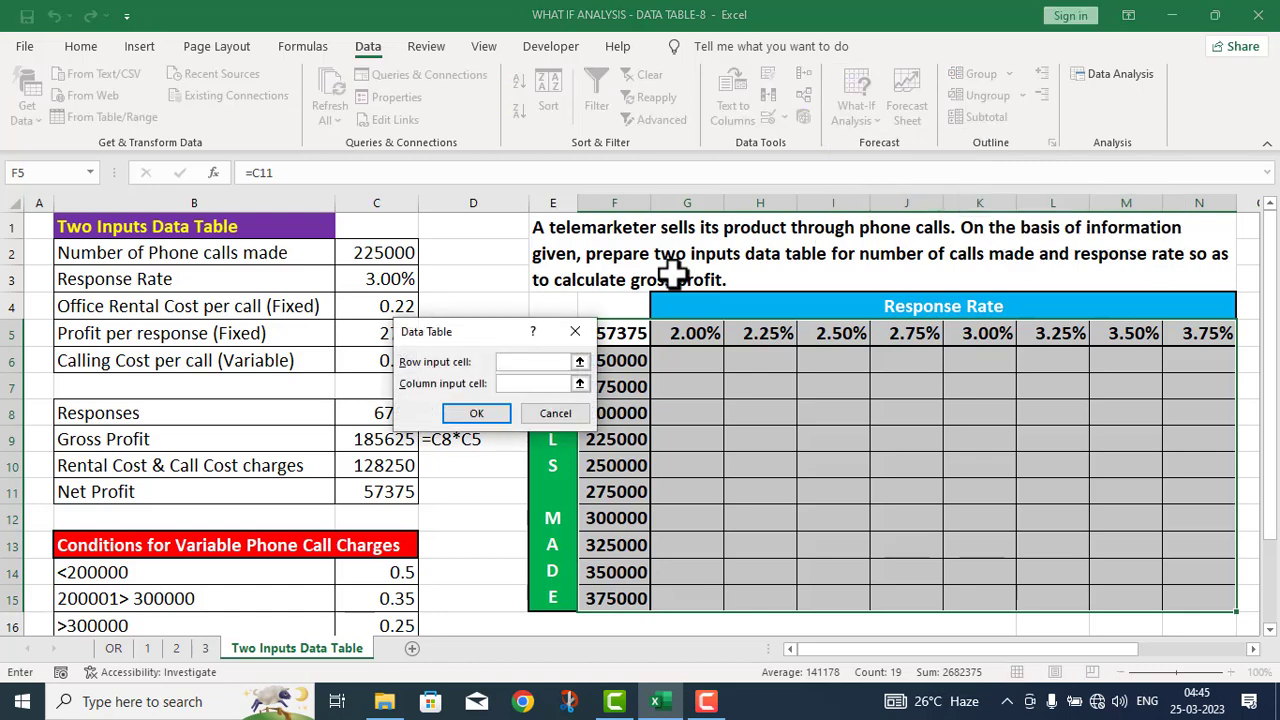
left_click_drag(476, 330, 883, 409)
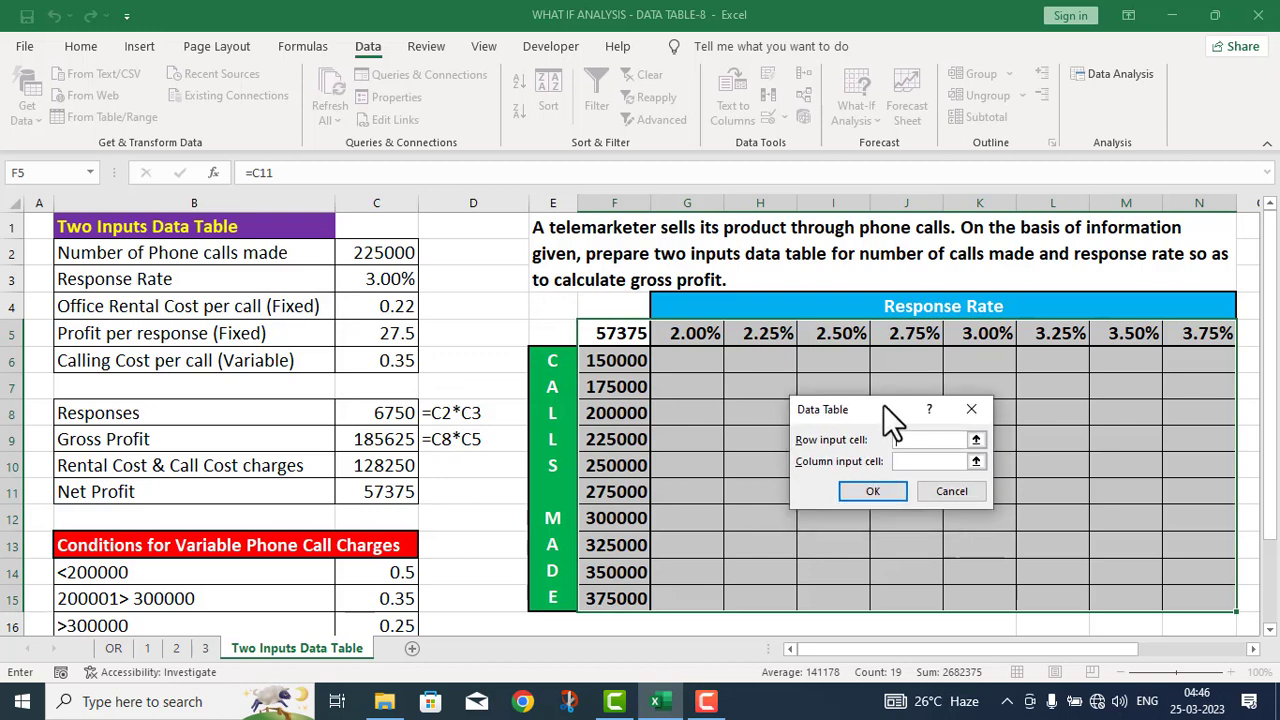
left_click(395, 256)
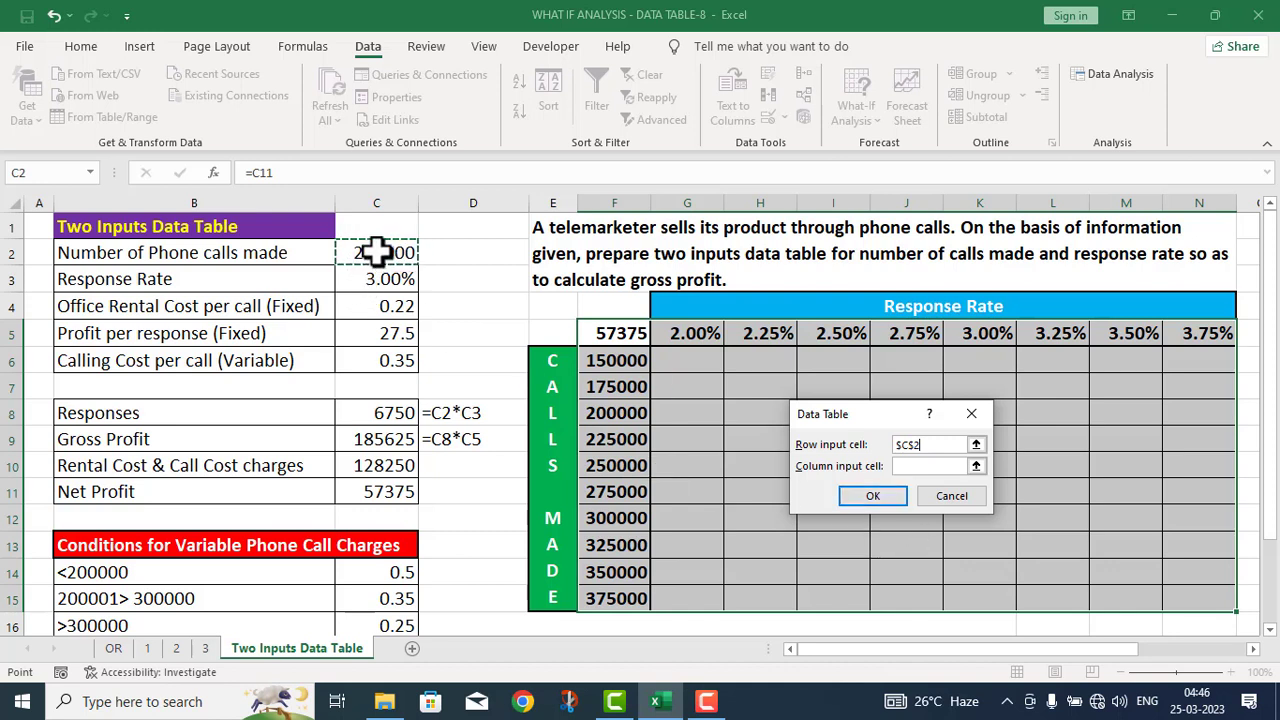
left_click(903, 466)
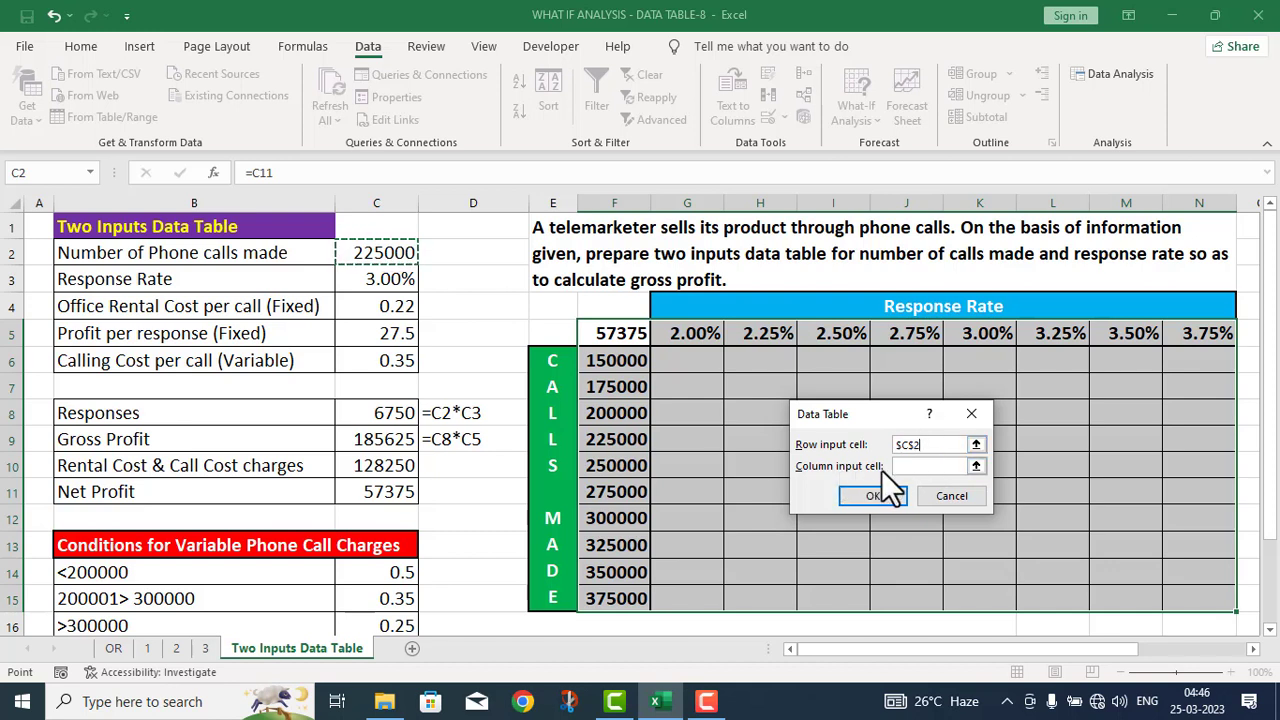
left_click(914, 464)
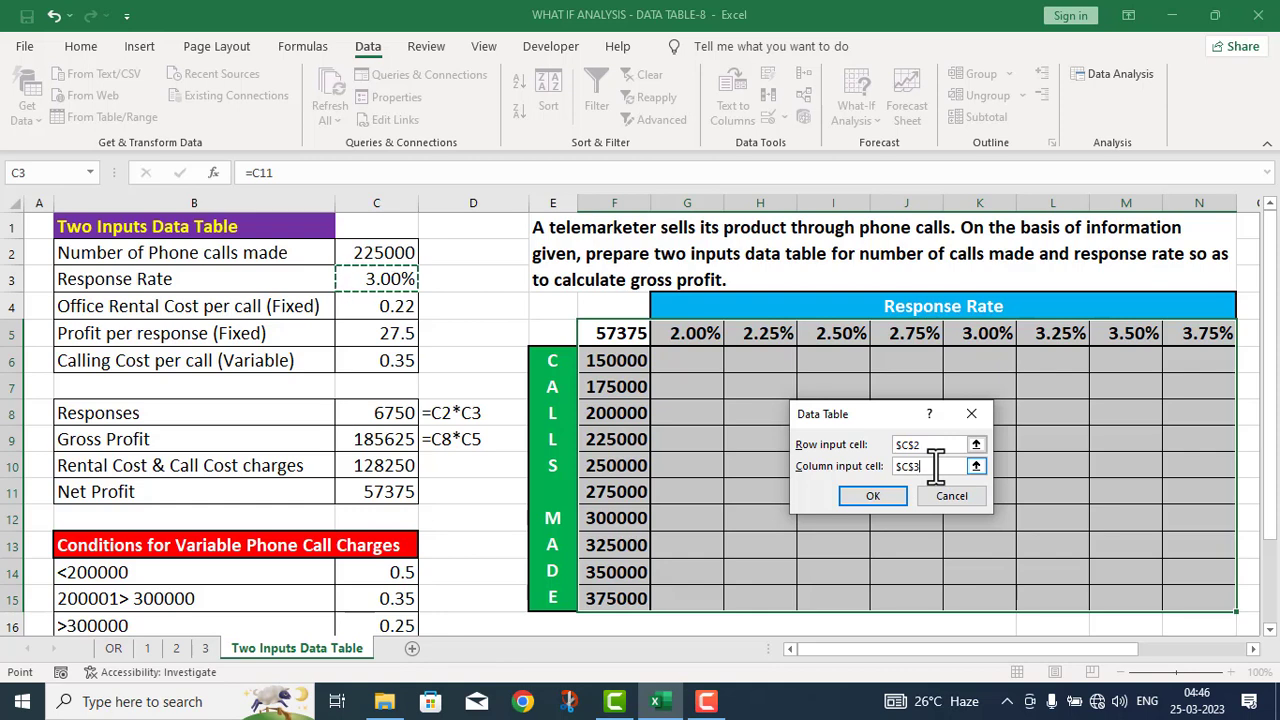
left_click(881, 494)
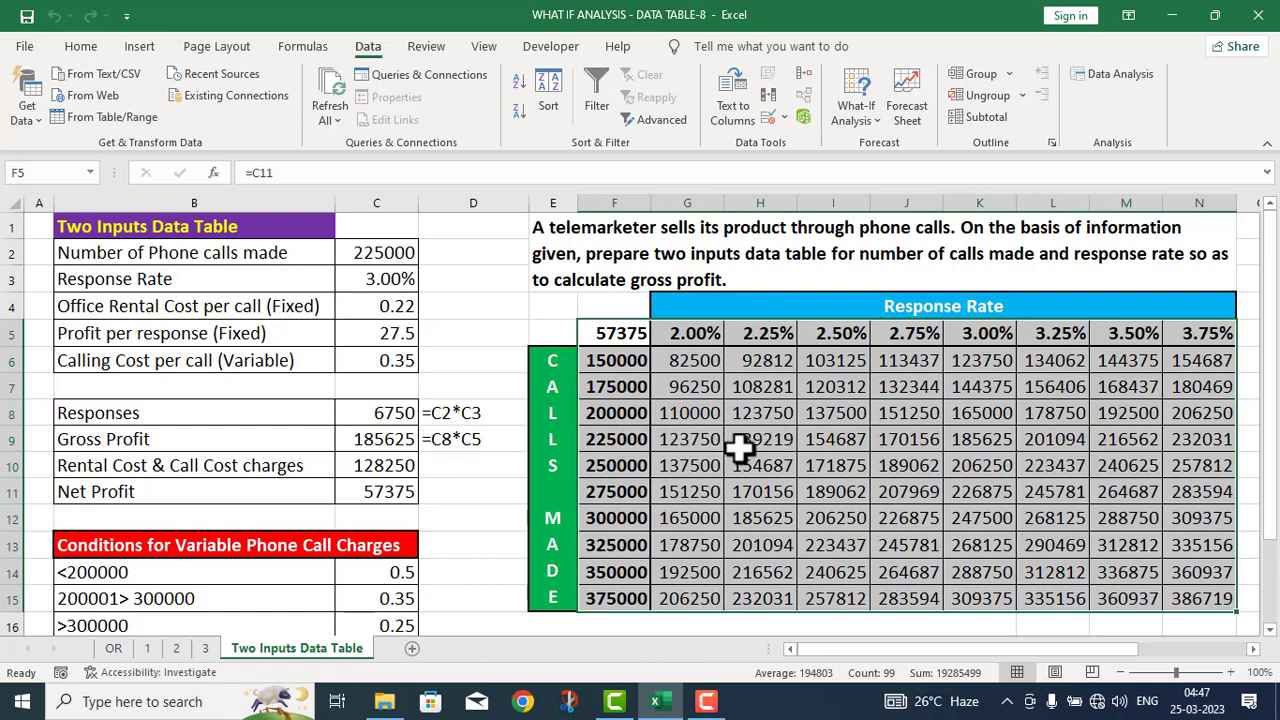
Fill the data table cell K9 for 225000 calls at 3.00% and the Gross Profit cell C9 with yellow
left_click(975, 442)
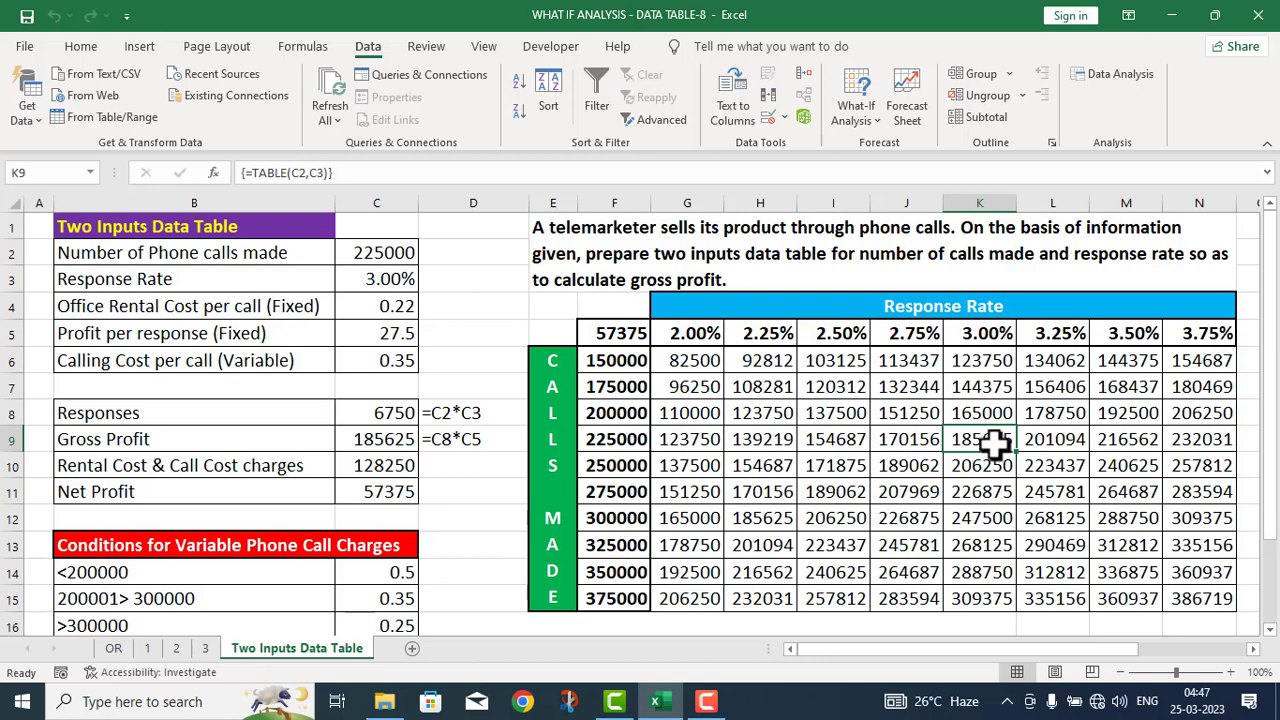
left_click(78, 48)
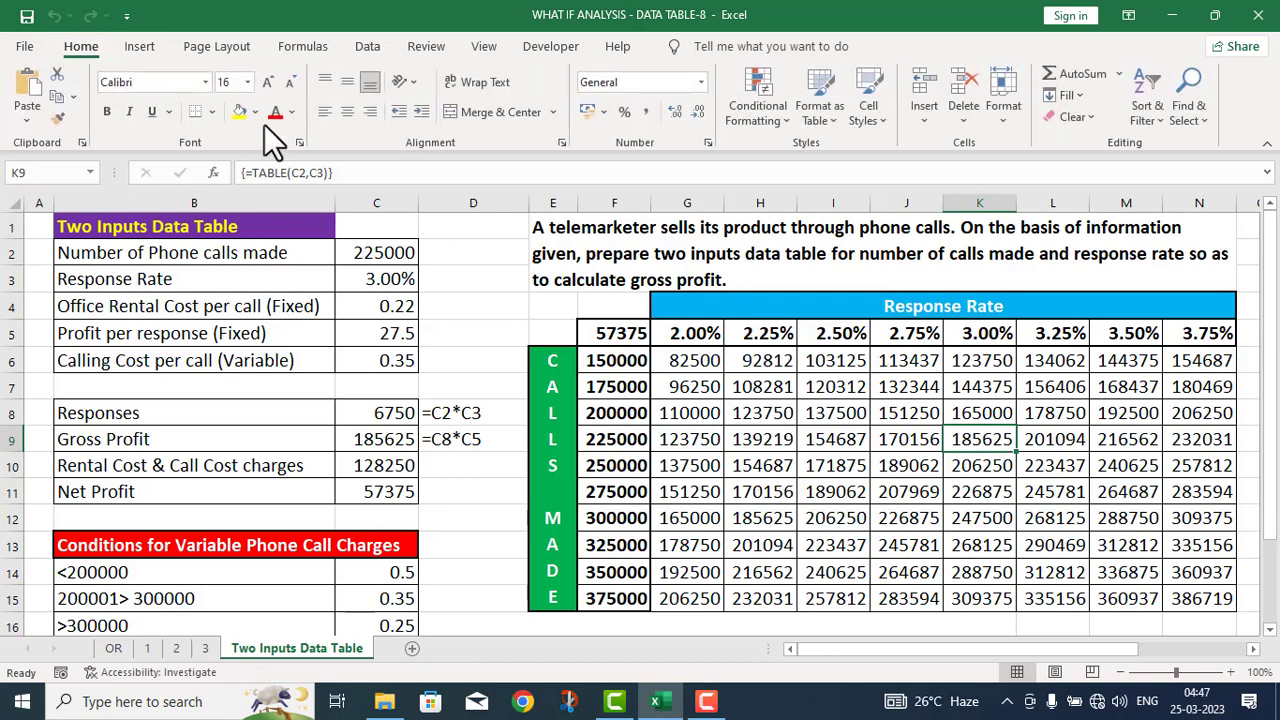
left_click(240, 112)
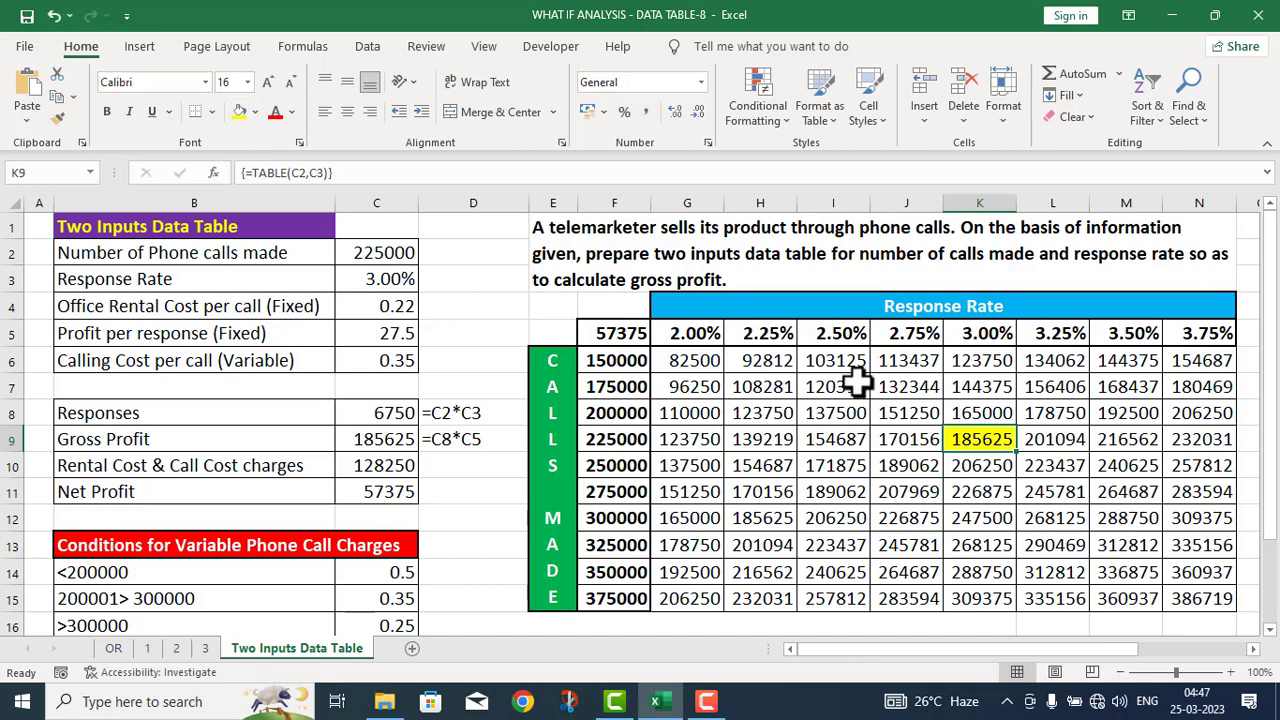
left_click(380, 437)
left_click(240, 112)
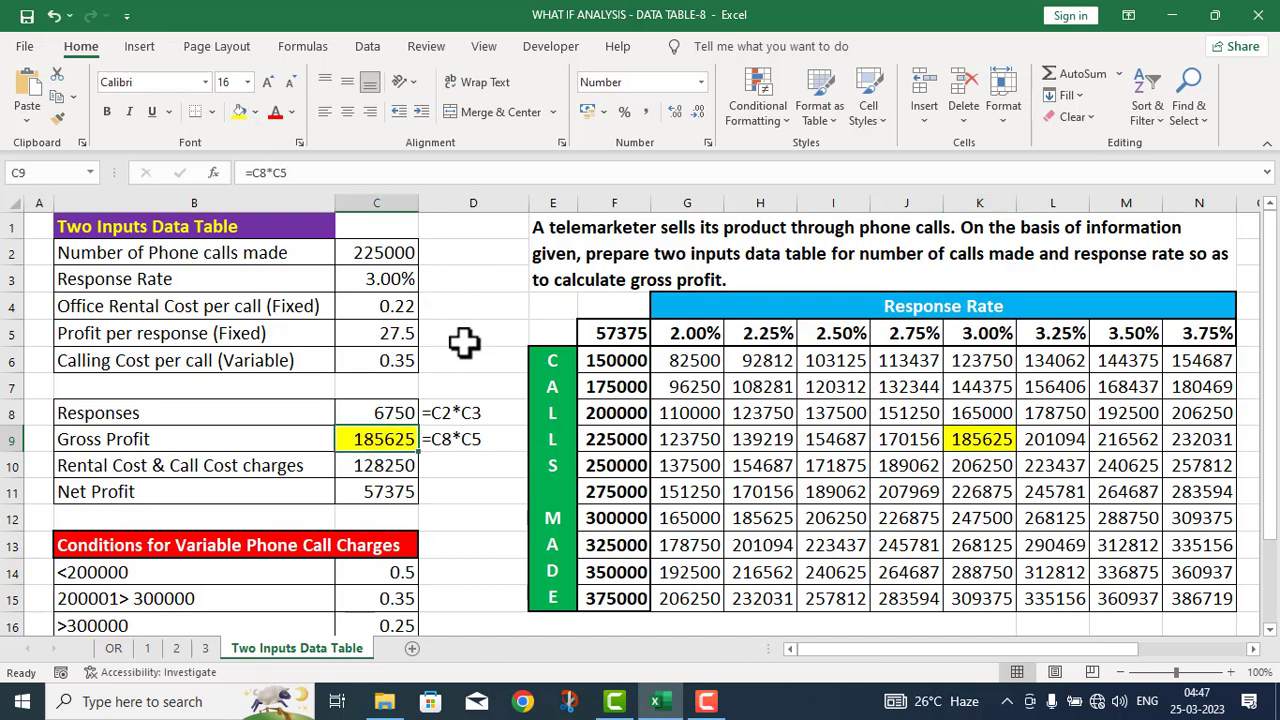
Paste the copied picture of the Data Table dialog with inputs $C$2 and $C$3 into the sheet
key("ctrl+v")
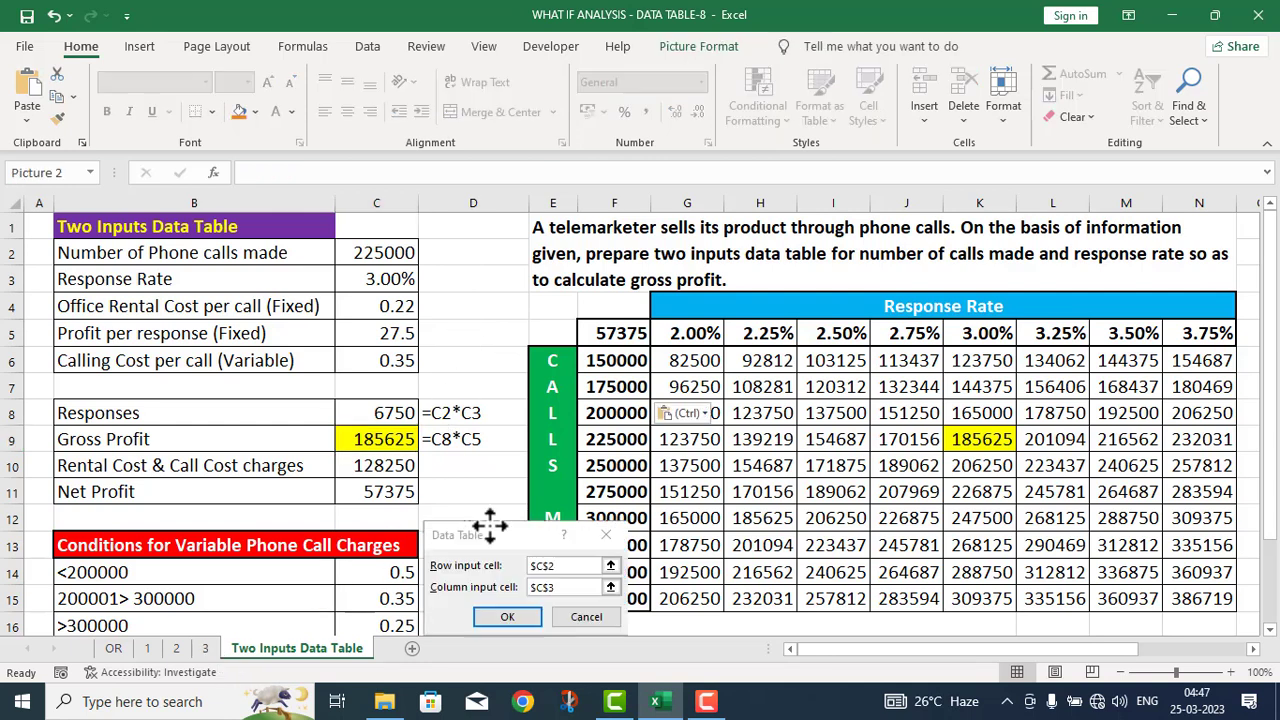